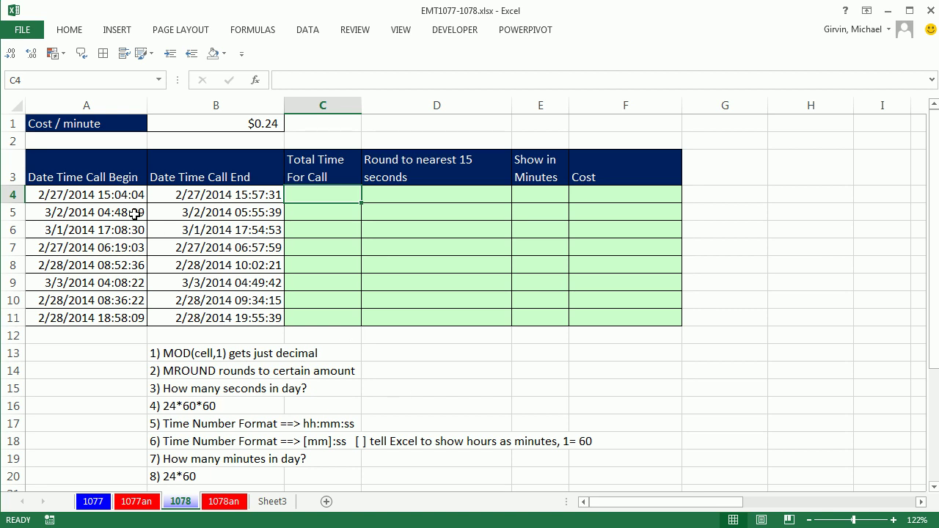
- Show the first call's begin date-time in A4 in General format to inspect its serial number, and undo that formatting
left_click(94, 193)
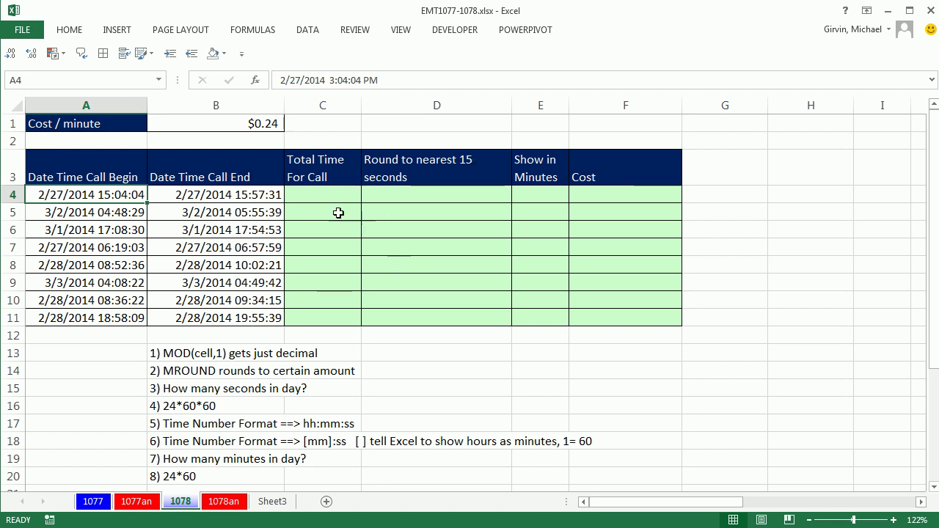
left_click(325, 195)
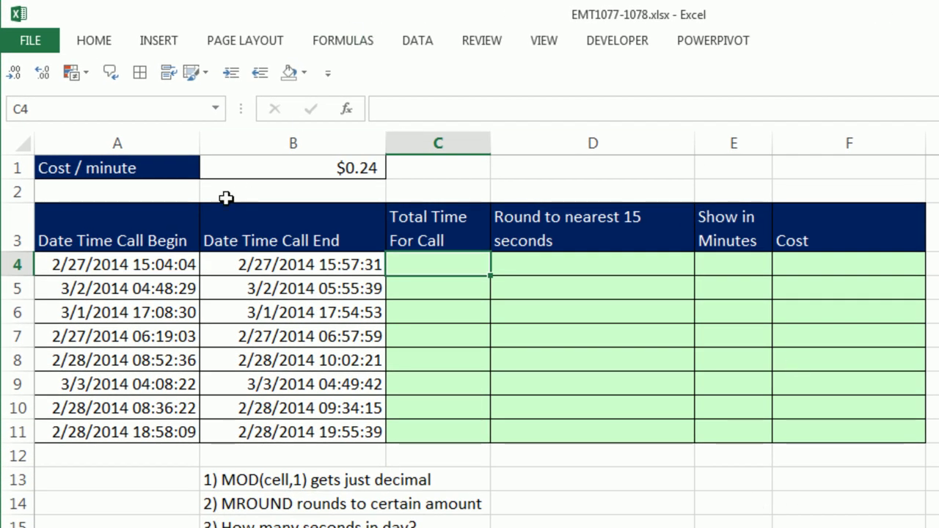
left_click(136, 265)
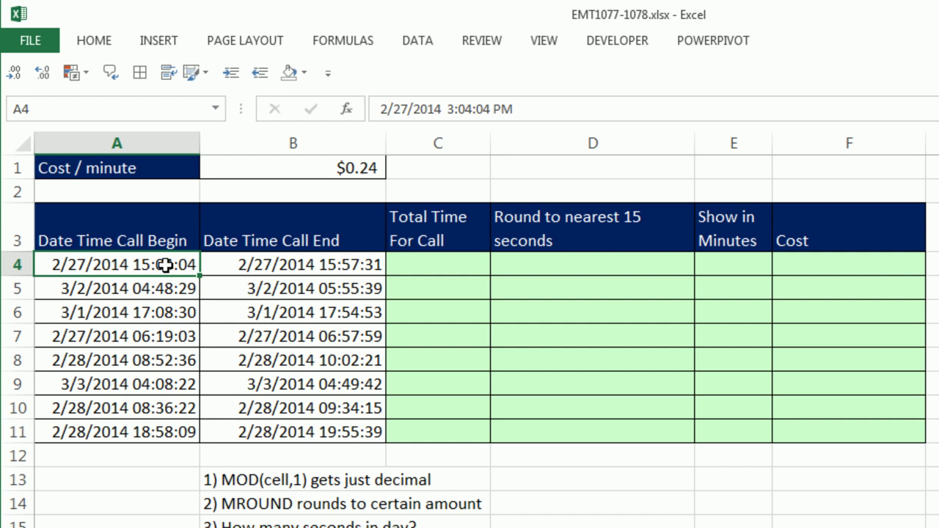
key("ctrl+shift+grave")
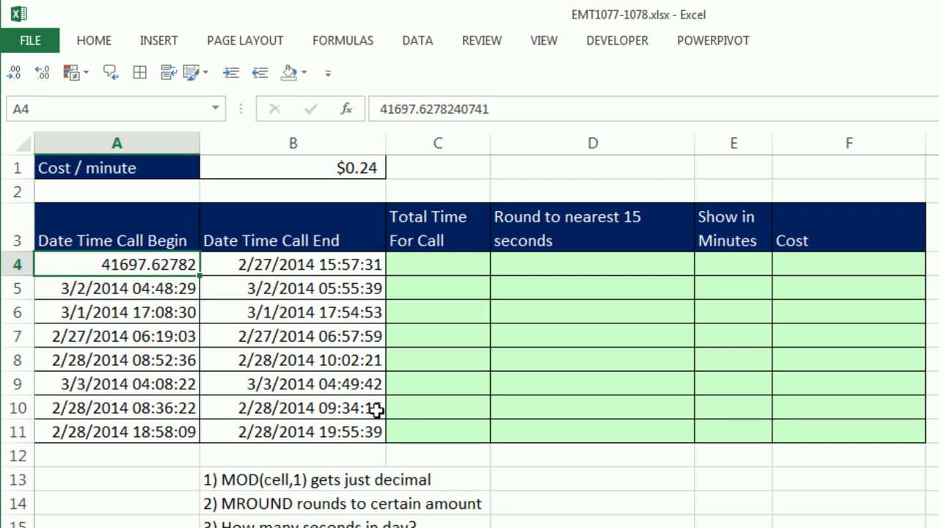
key("ctrl+z")
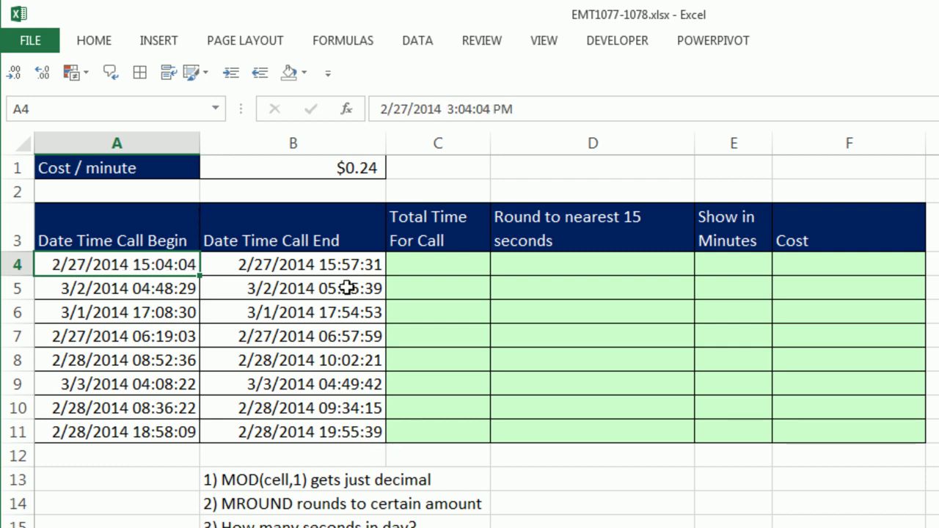
- Enter =MOD(A4,1) in C4 to extract the time portion and apply the General number format to the cell
left_click(449, 263)
type("=mod")
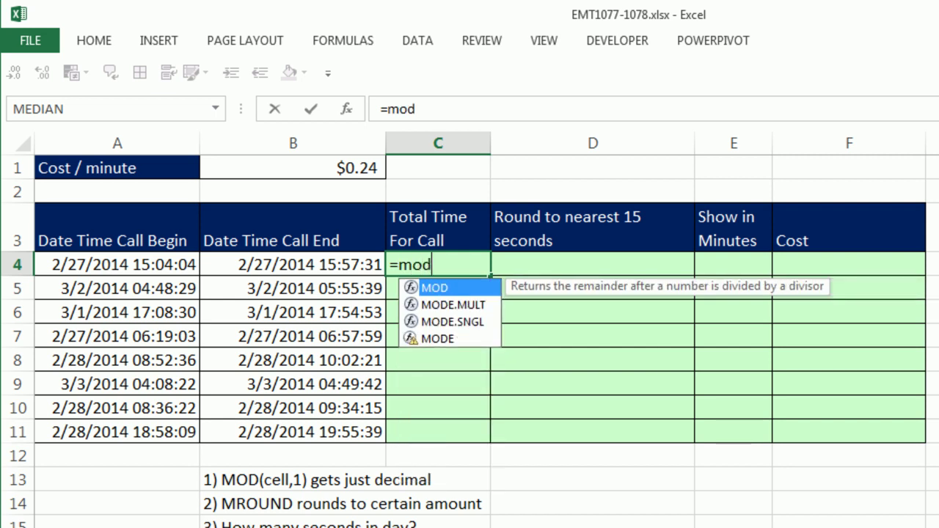
key("Tab")
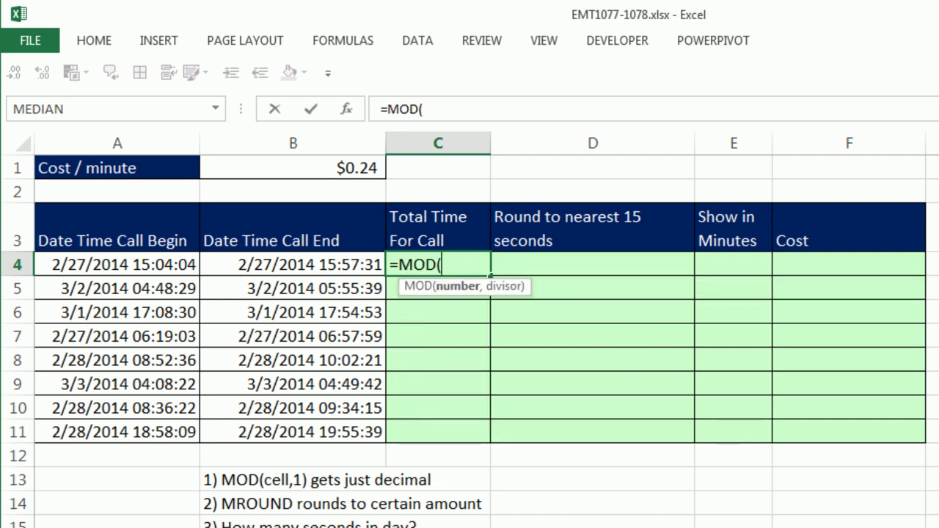
left_click(167, 268)
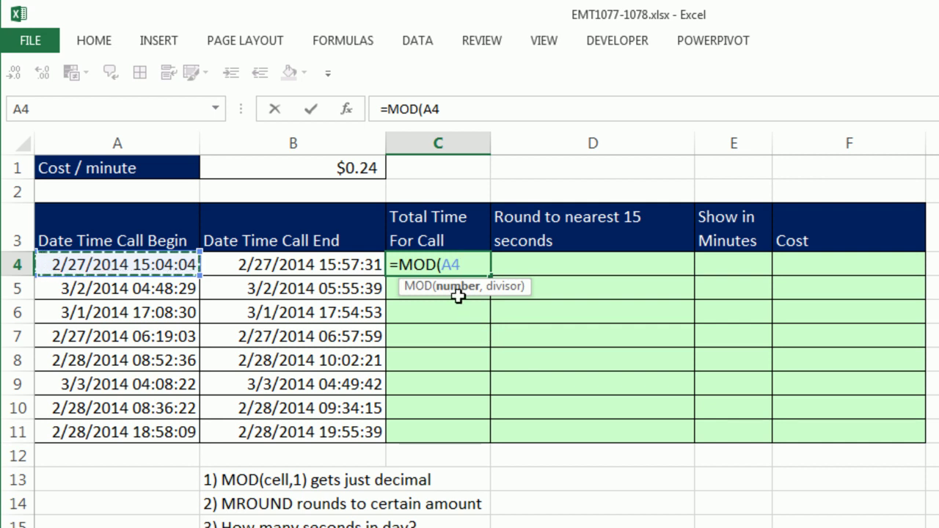
type(",")
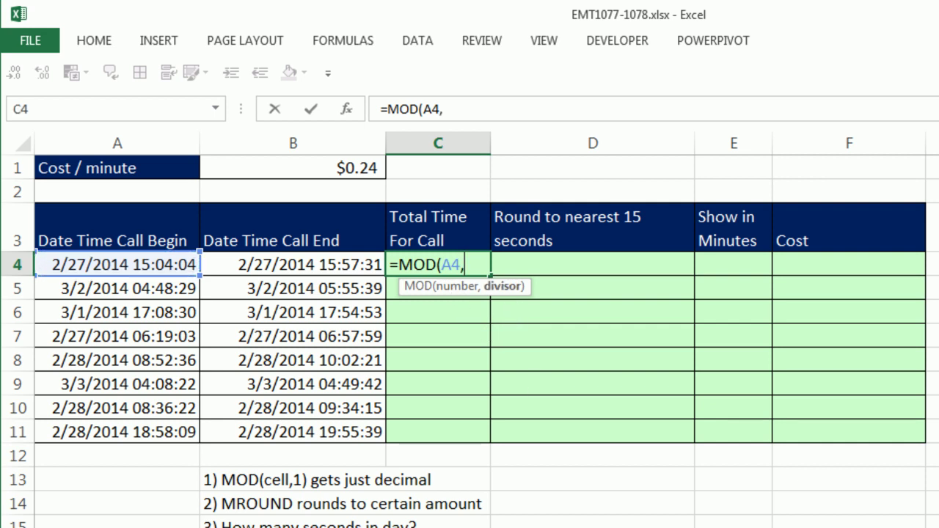
type("1")
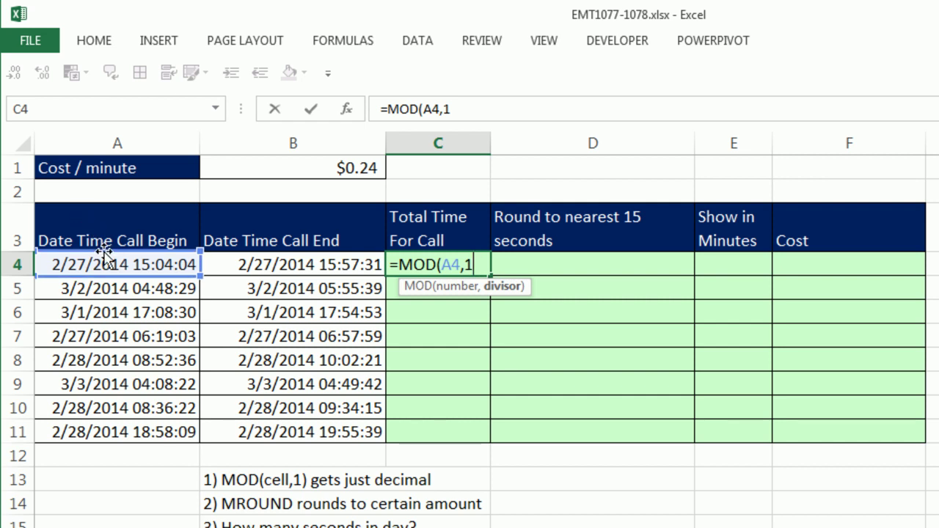
type(")")
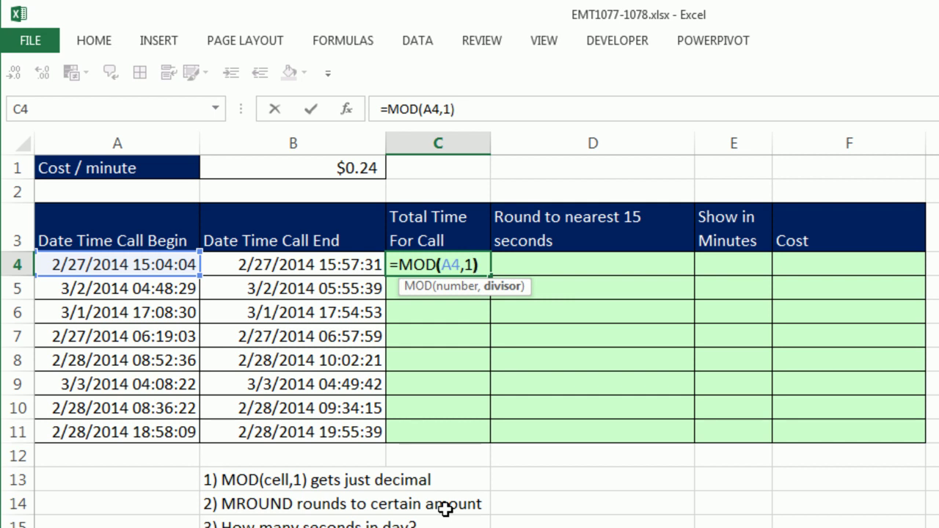
key("ctrl+Return")
key("ctrl+shift+grave")
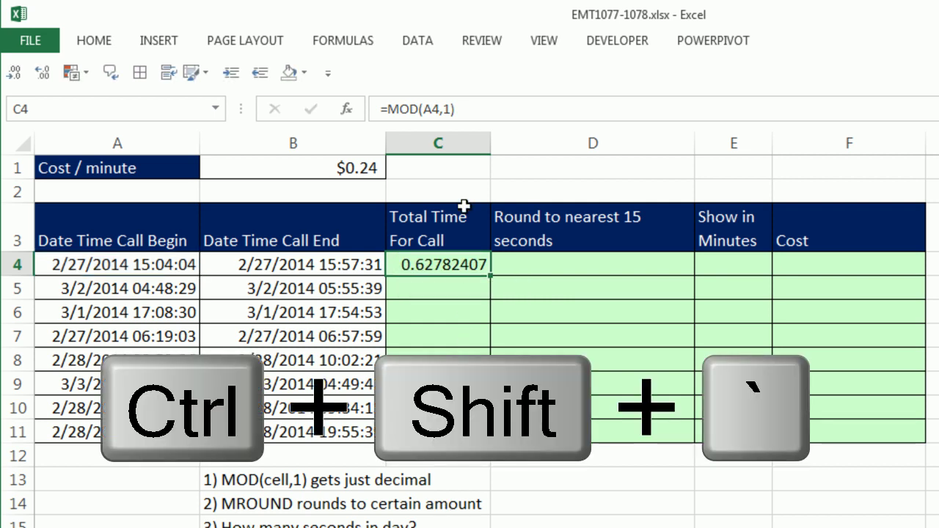
- Temporarily display A4 in General format to compare its decimal part with the MOD result, and restore the date-time format
left_click(117, 266)
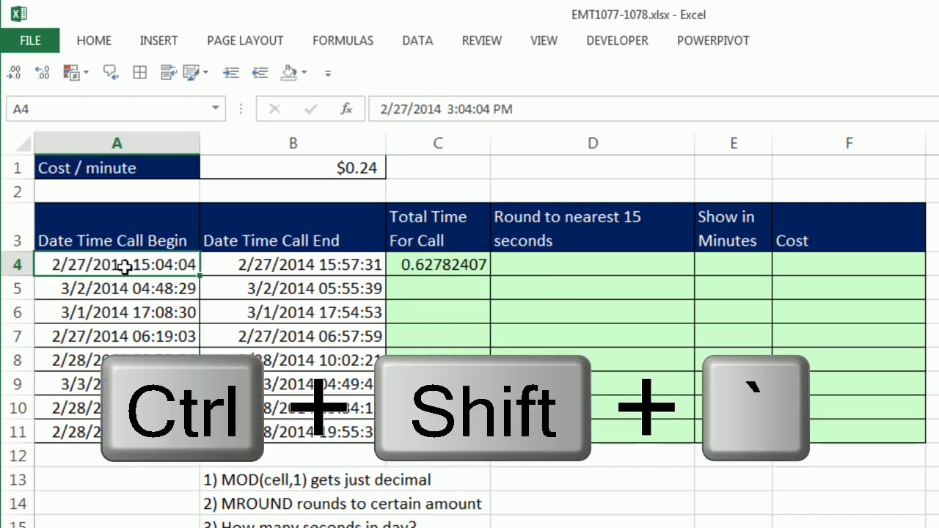
key("ctrl+shift+grave")
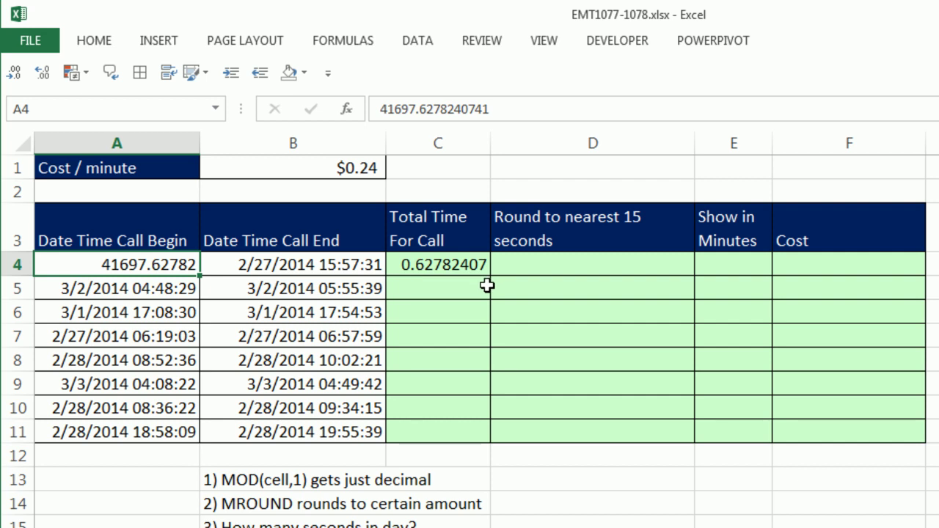
key("ctrl+z")
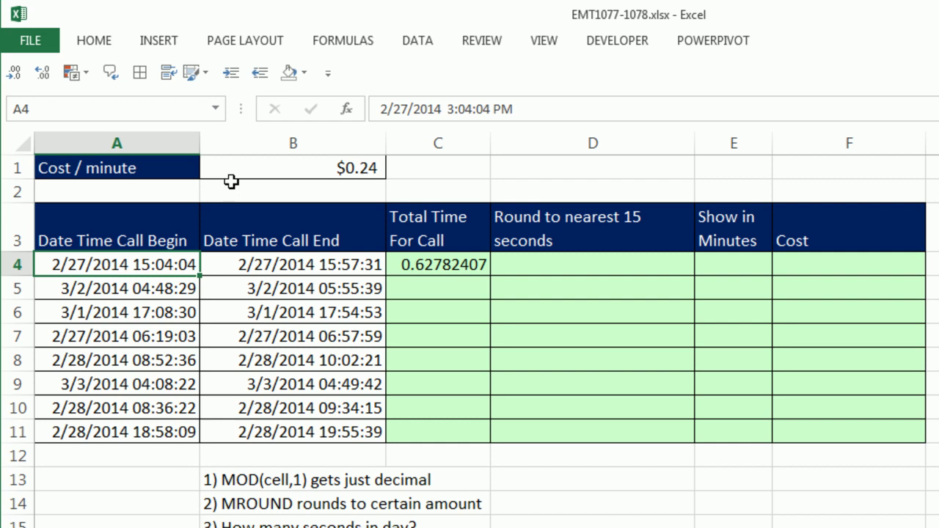
- Change the C4 formula to =MOD(B4,1)-MOD(A4,1) and fill it down the Total Time For Call column to C11
double_click(446, 266)
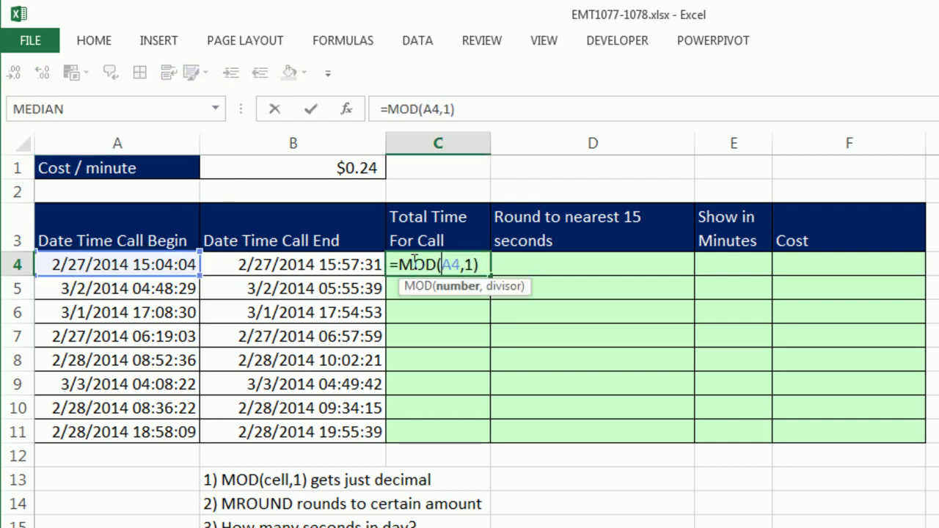
type("mo")
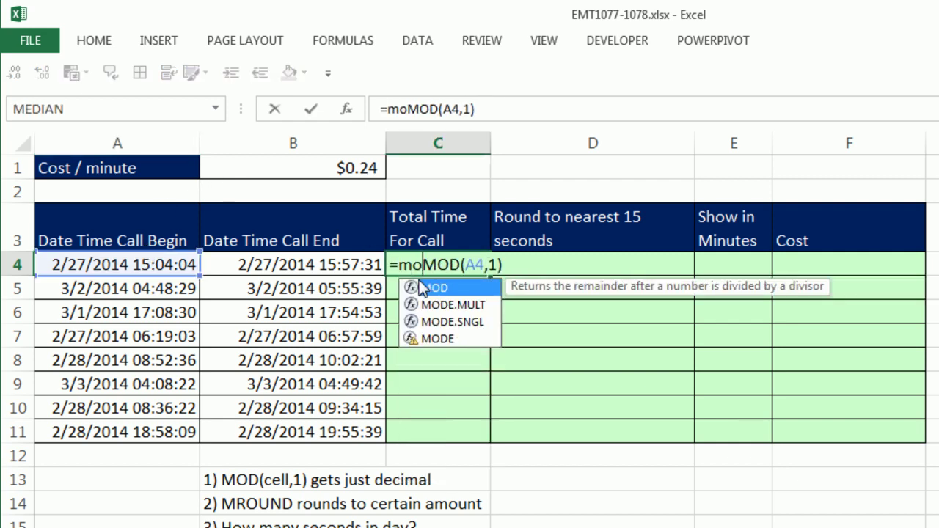
key("Tab")
left_click(304, 267)
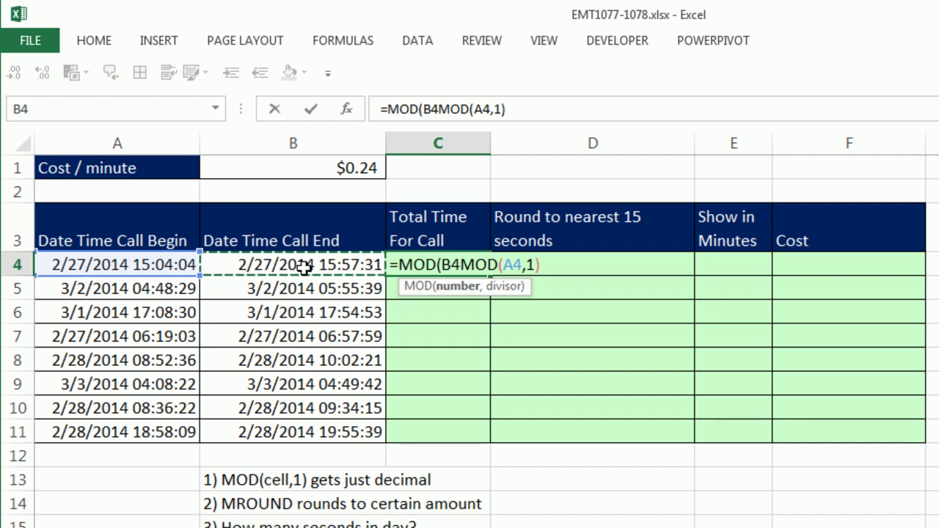
type(",1)-")
key("ctrl+Return")
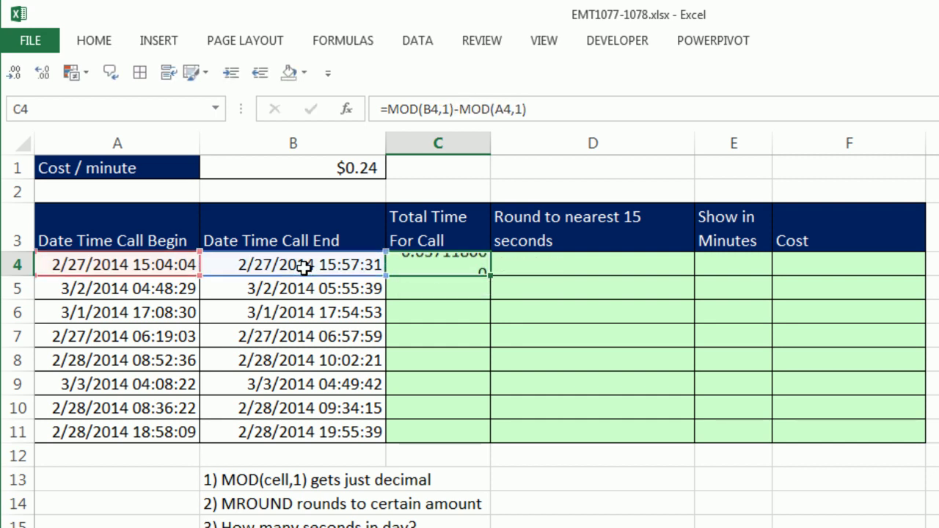
double_click(491, 275)
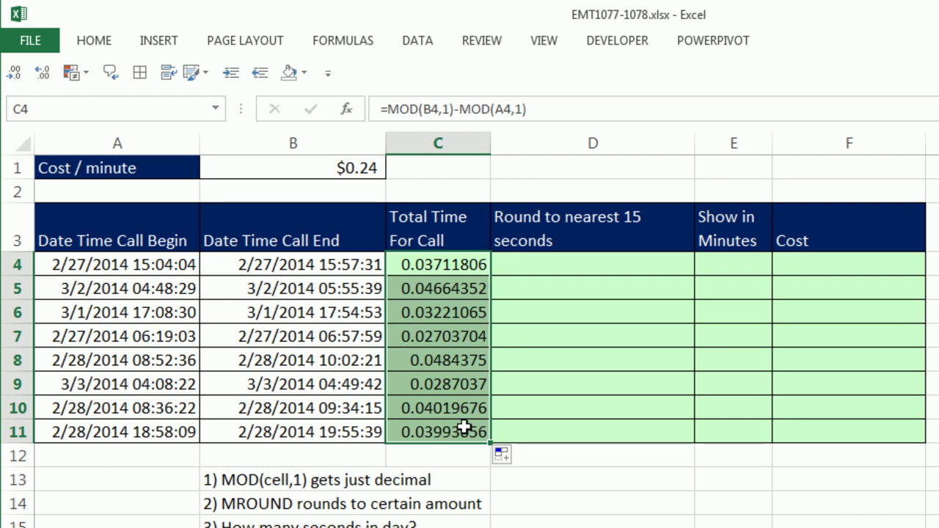
- Apply the custom number format hh:mm:ss to the total call times in C4:C11
key("ctrl+1")
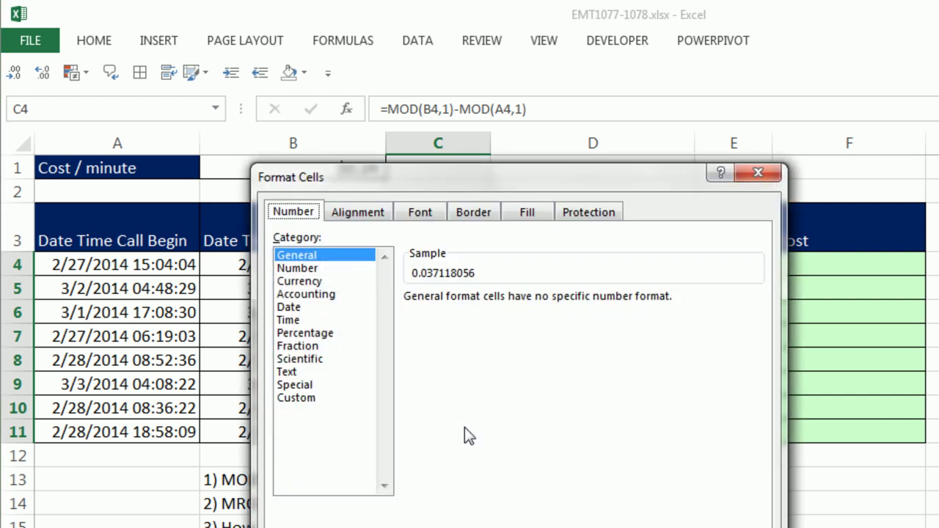
left_click(286, 400)
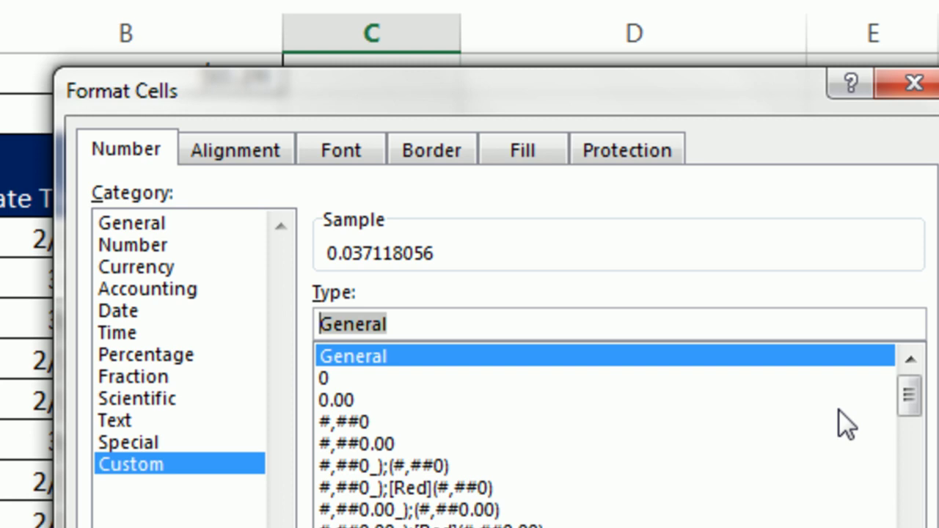
type("hh:mm")
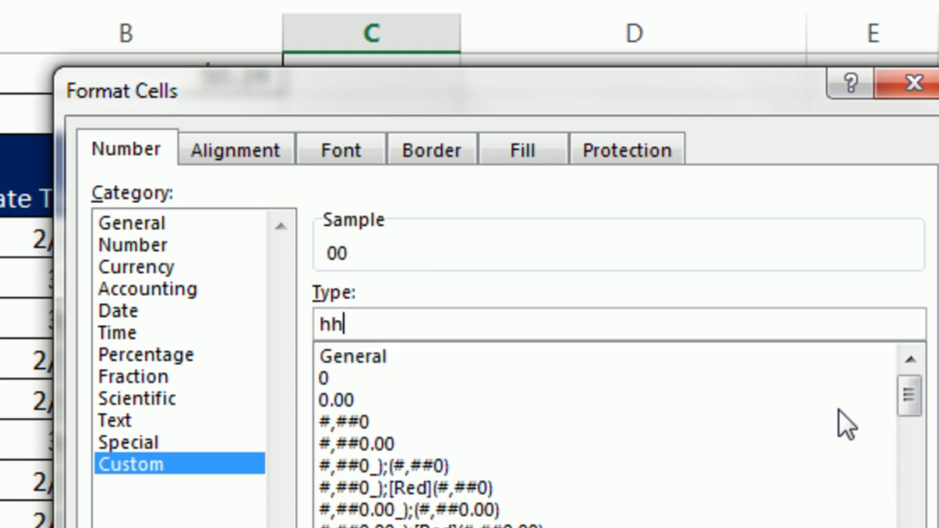
type(":ss")
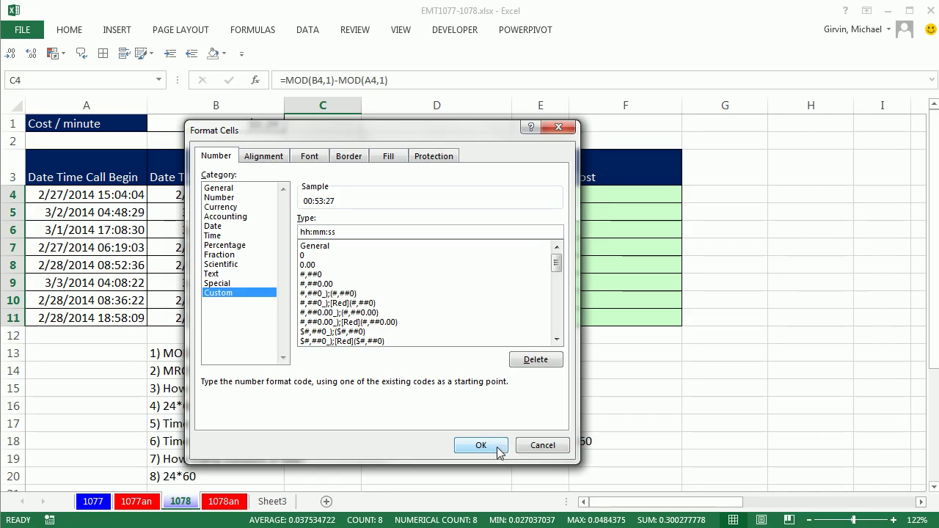
left_click(481, 445)
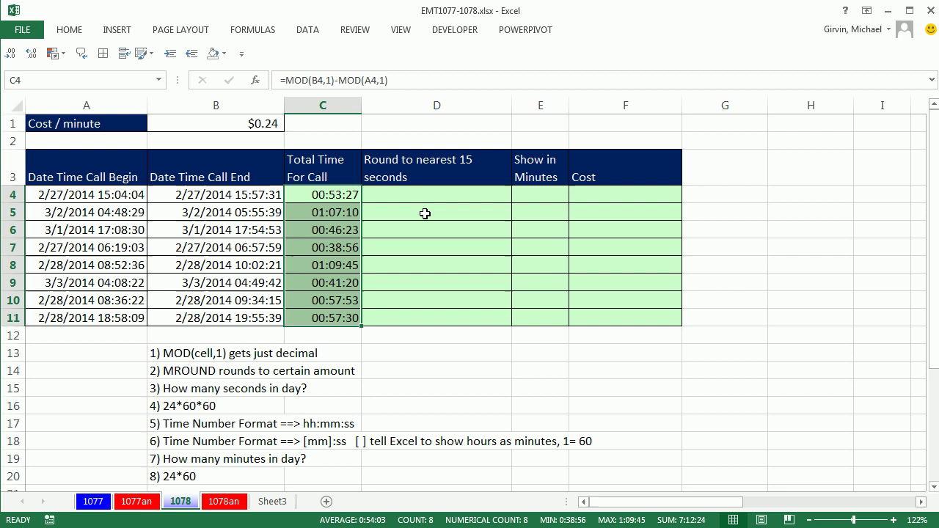
- Start the rounding formula in D4 as =MROUND(C4,15/24*60*60, using C4 as the number and 15 seconds of a day as the multiple
left_click(418, 195)
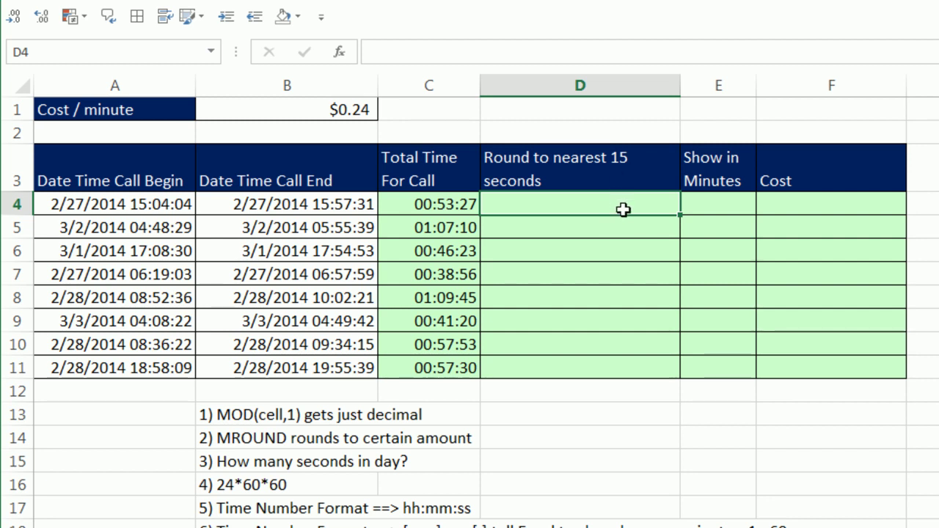
type("=")
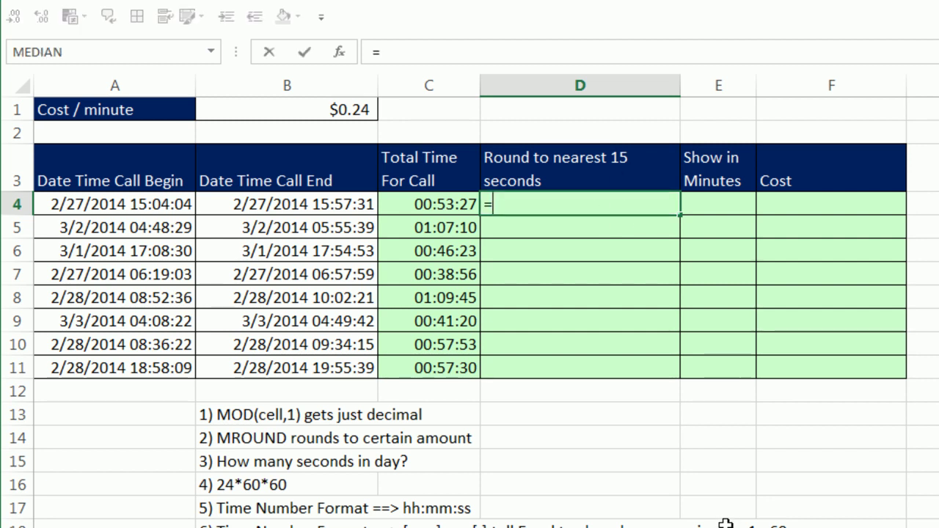
type("mround")
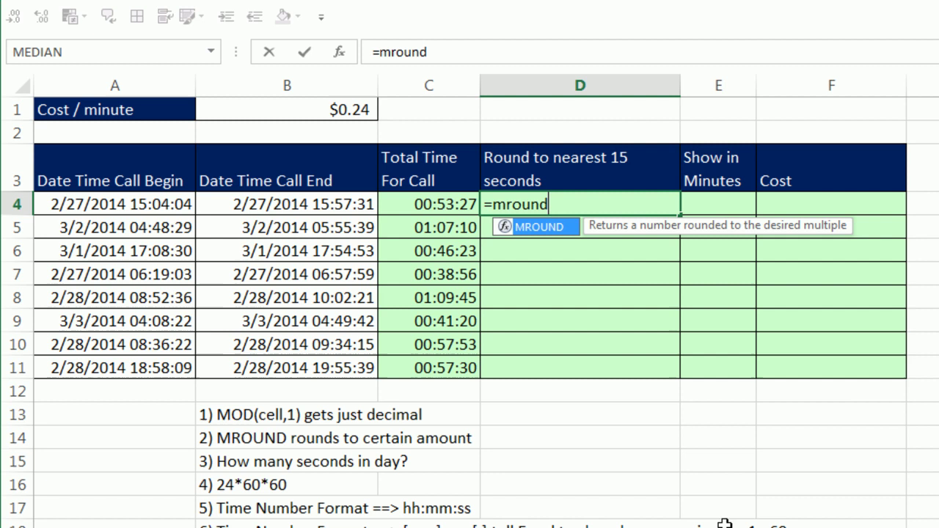
key("Tab")
left_click(430, 206)
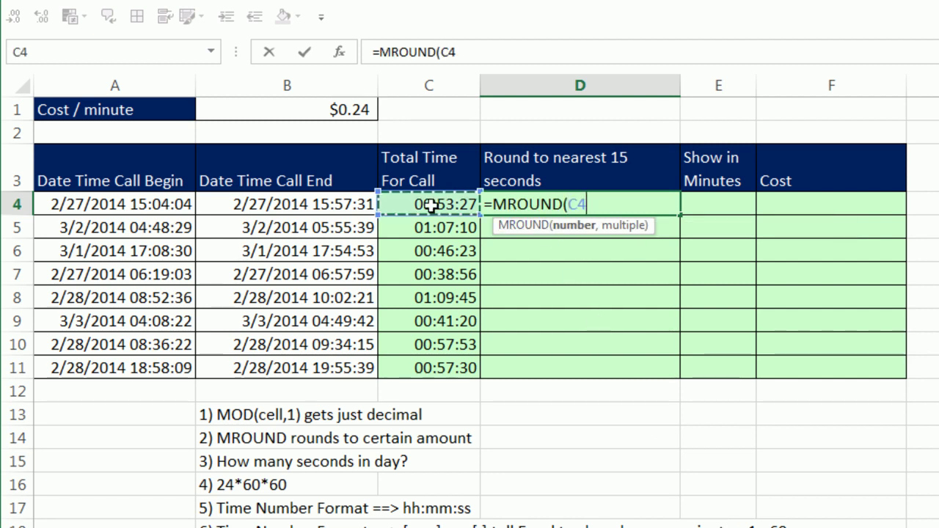
type(",")
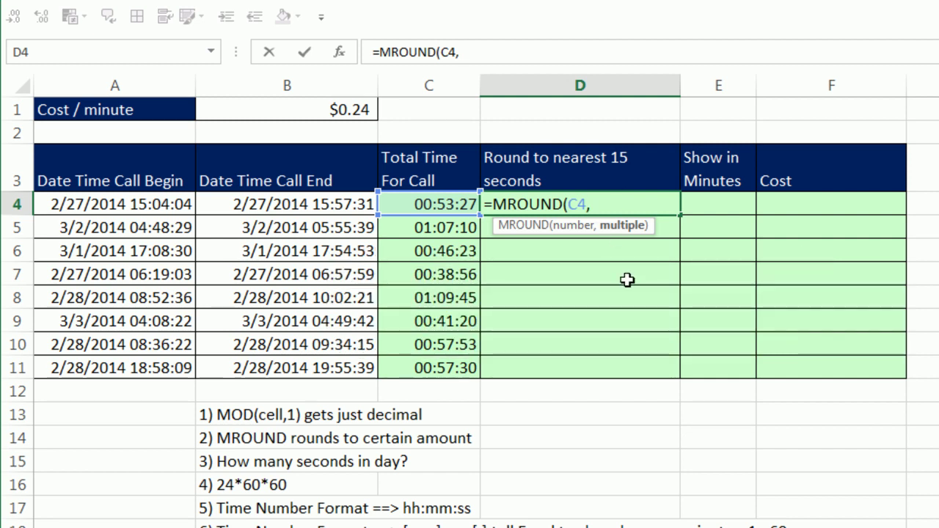
type("15/")
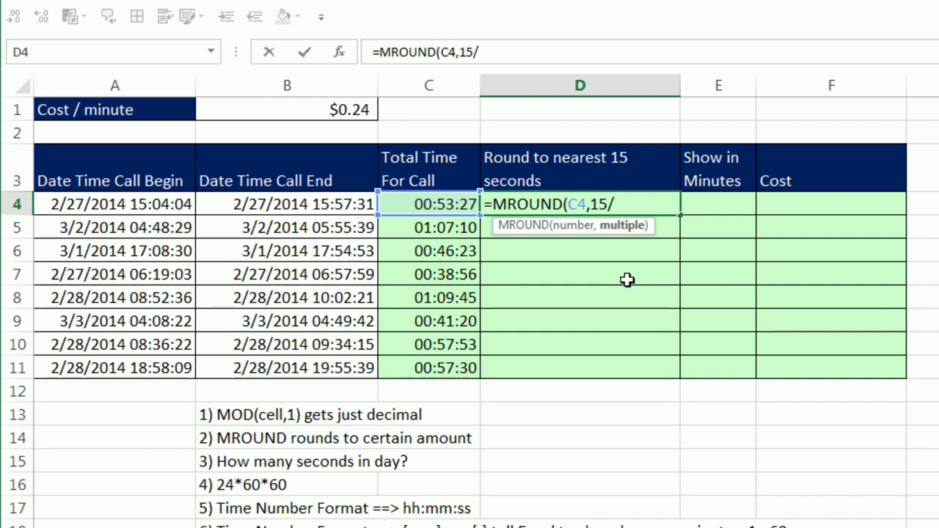
type("24*")
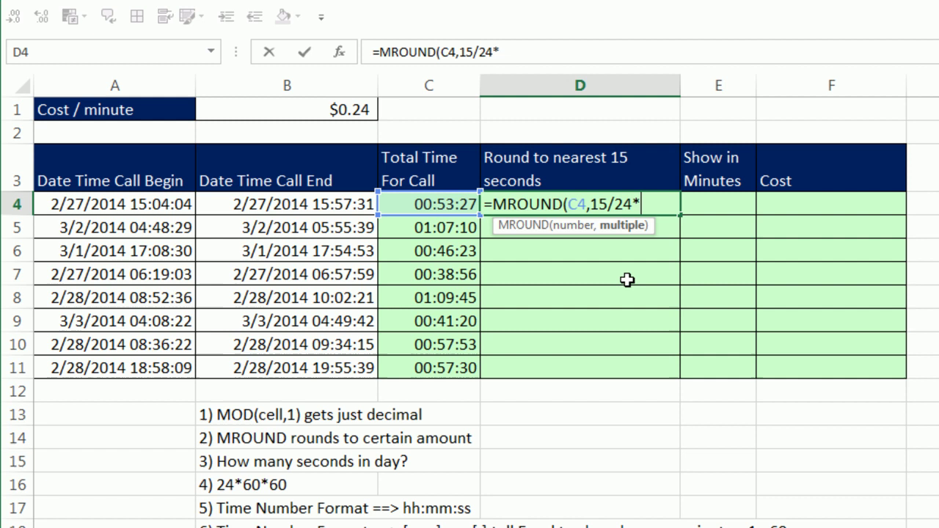
type("60*60")
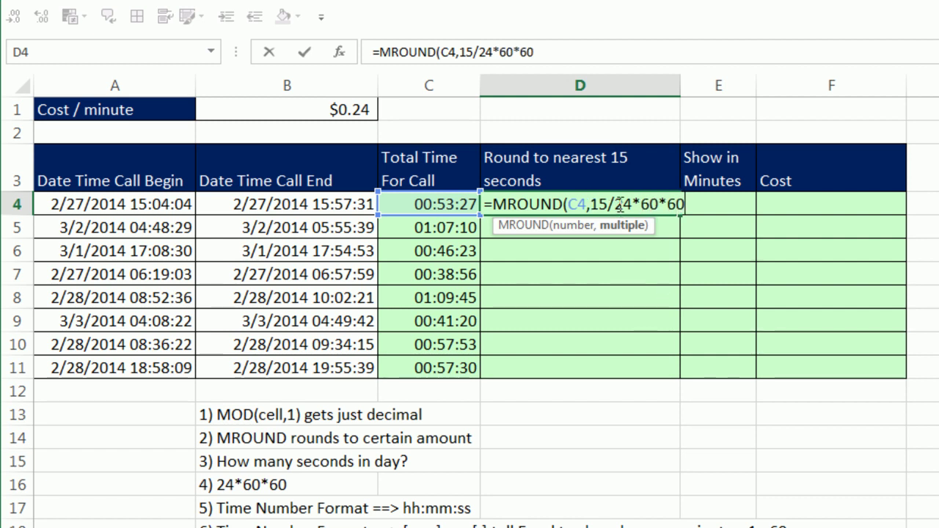
- Evaluate 24*60*60 in place within D4, finish the formula as =MROUND(C4,15/86400), and fill it down to D11
left_click_drag(615, 206, 699, 209)
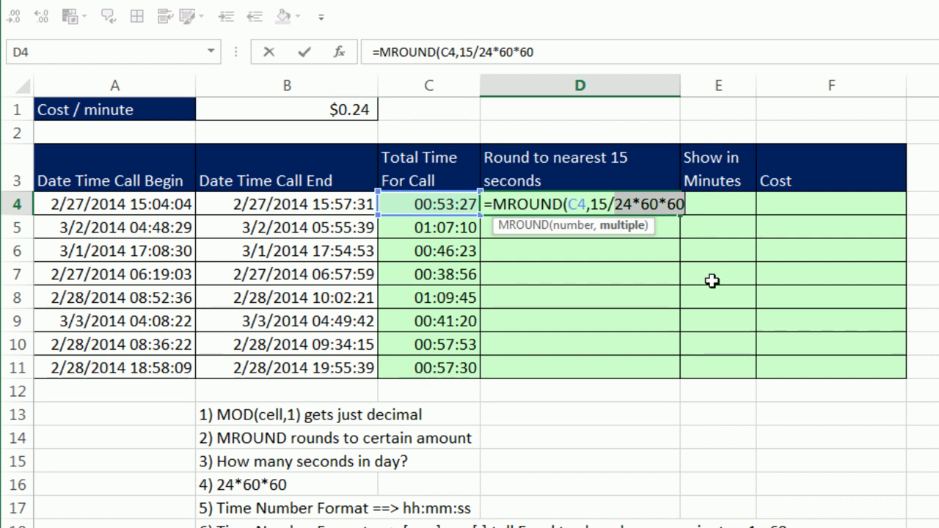
key("F9")
key("F9")
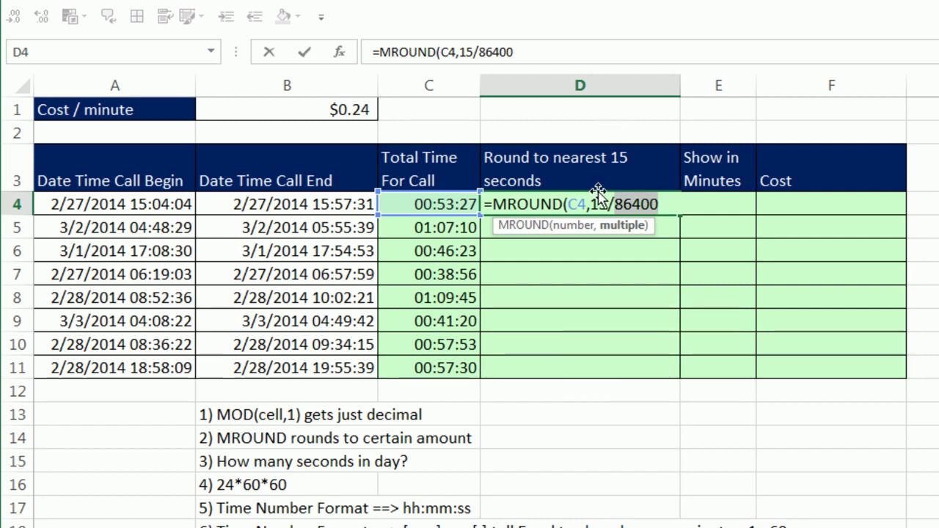
left_click(672, 204)
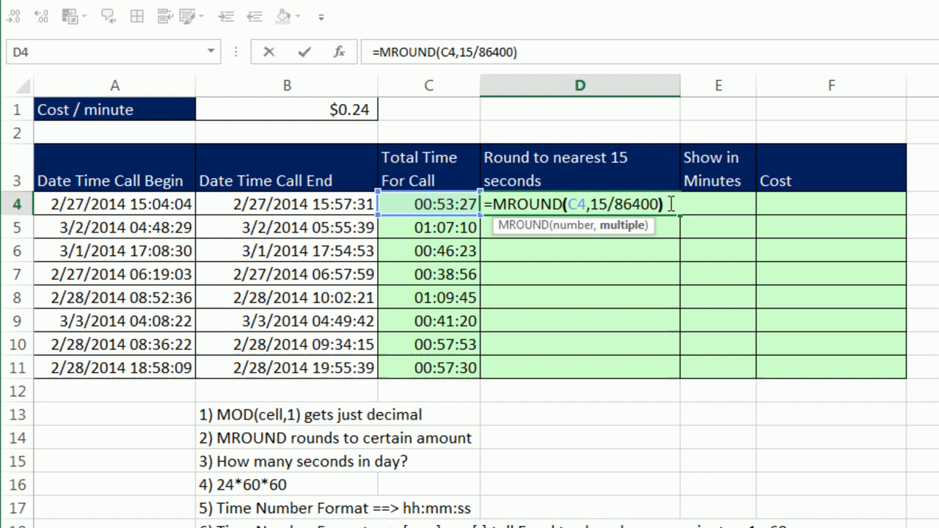
type(")")
key("ctrl+Return")
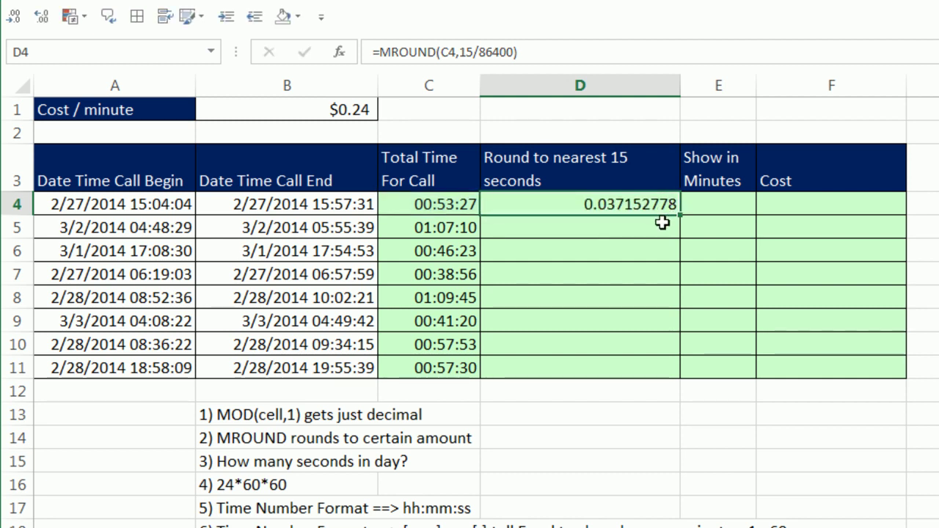
double_click(680, 218)
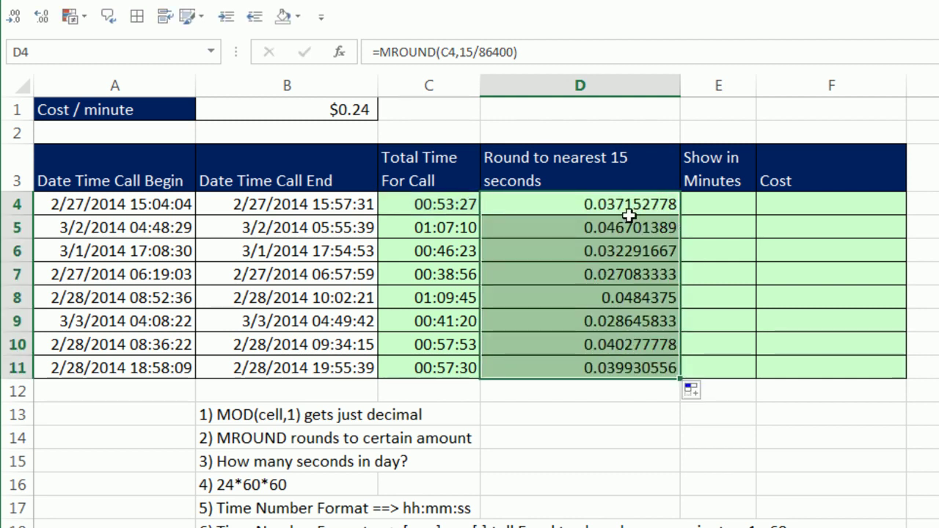
left_click_drag(444, 204, 465, 360)
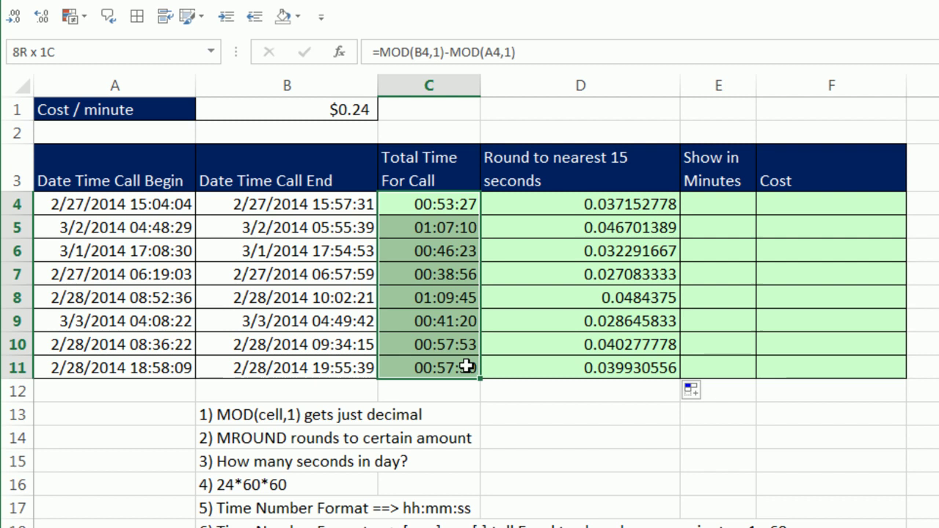
right_click(445, 251)
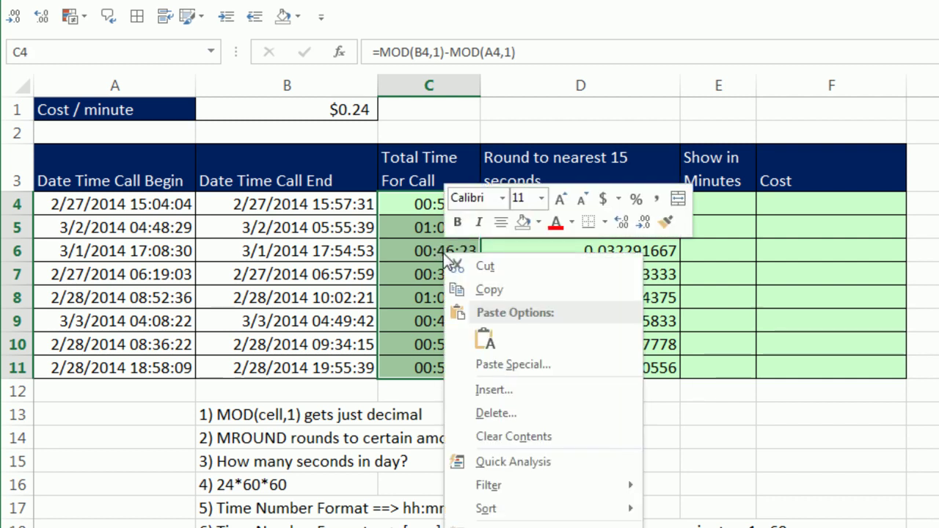
left_click(665, 222)
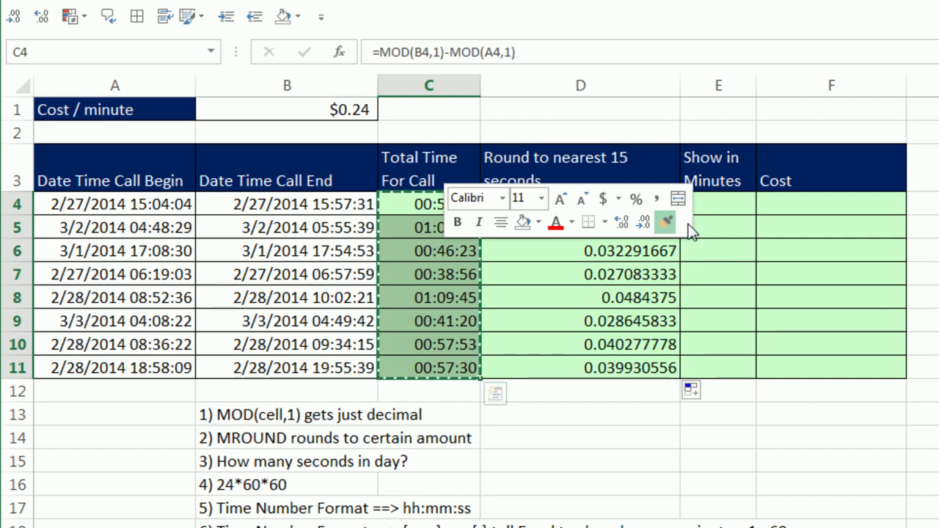
key("Escape")
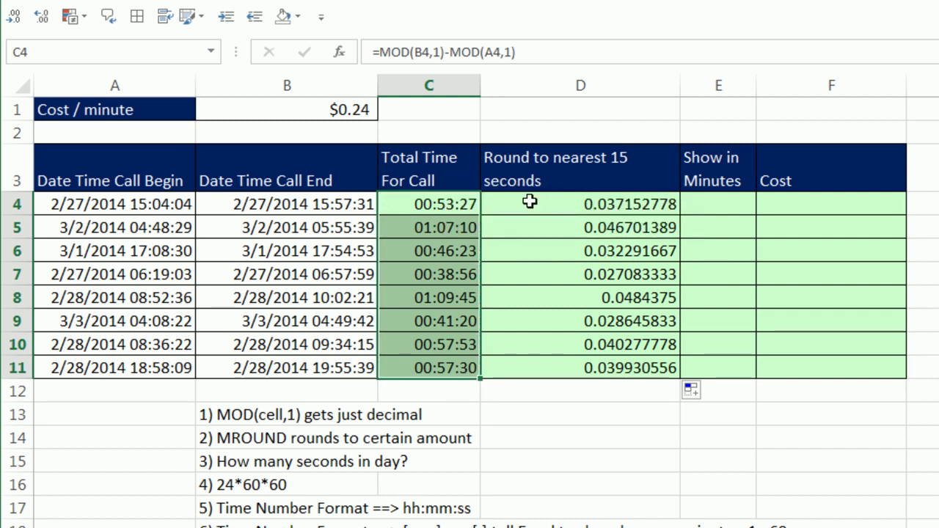
left_click(399, 204)
- Copy the hh:mm:ss time formatting from C7 onto the rounded times in D4:D11 with Format Painter
left_click(430, 275)
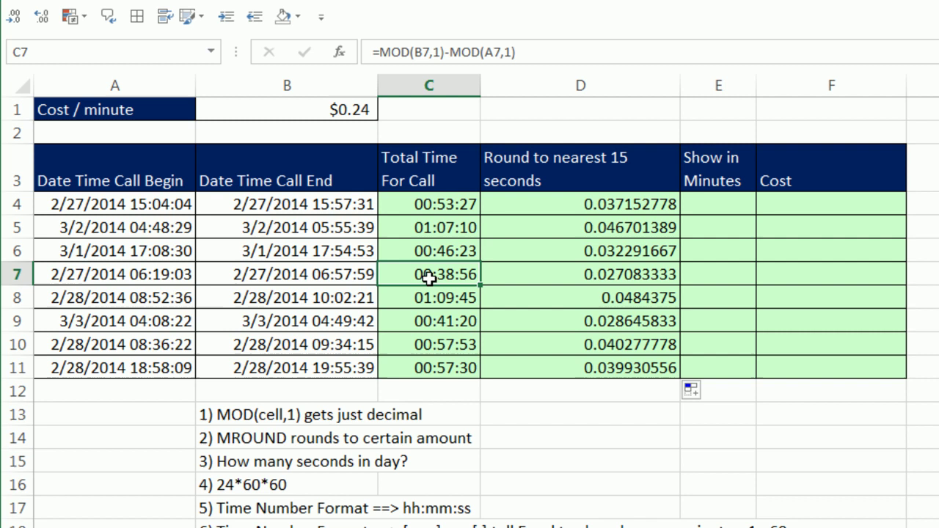
right_click(430, 275)
left_click(652, 332)
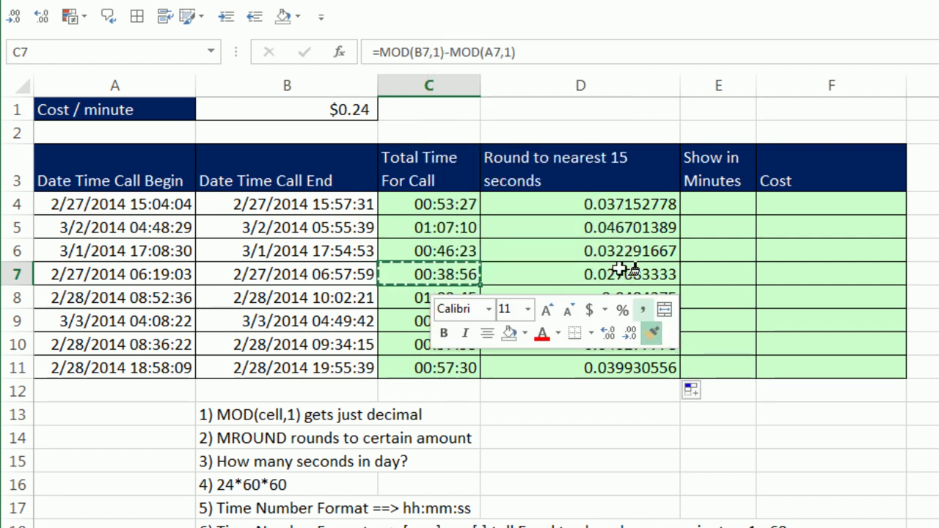
left_click_drag(572, 204, 565, 367)
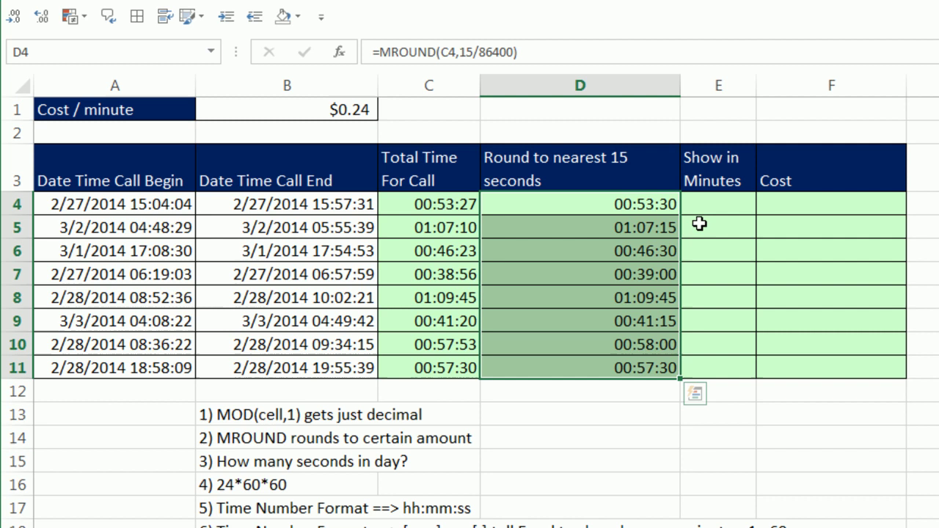
- Enter =D4 as a relative reference in all Show in Minutes cells E4:E11 at once
left_click_drag(705, 204, 729, 375)
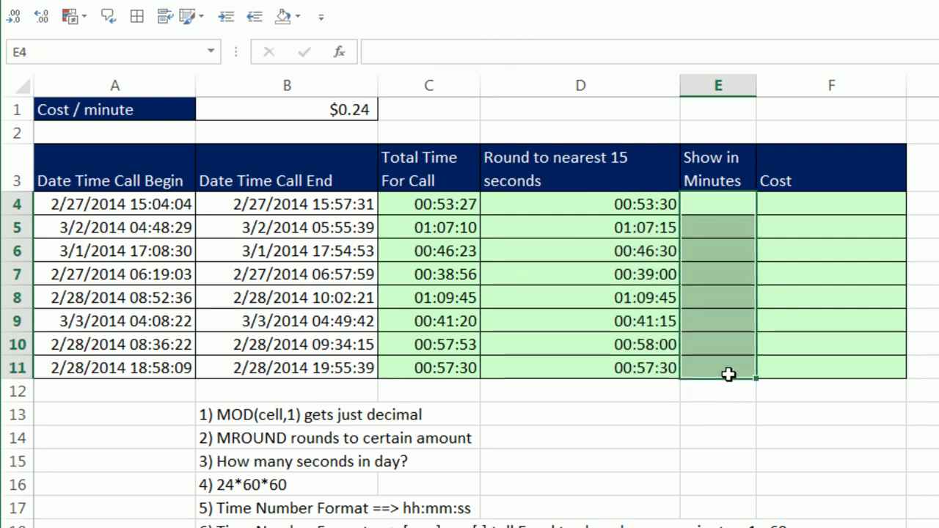
type("=")
key("Left")
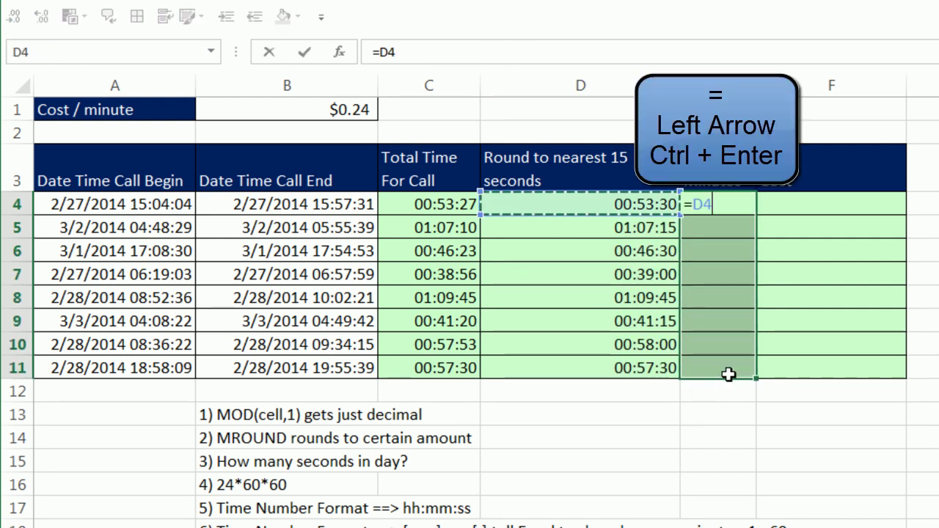
key("ctrl+Return")
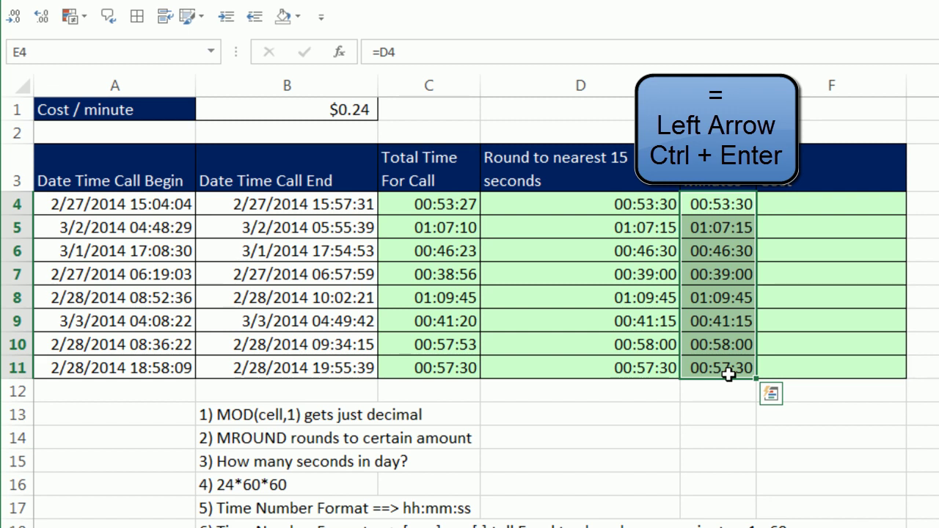
- Apply the custom number format [mm]:ss to E4:E11 so the hours are shown as minutes
key("ctrl+1")
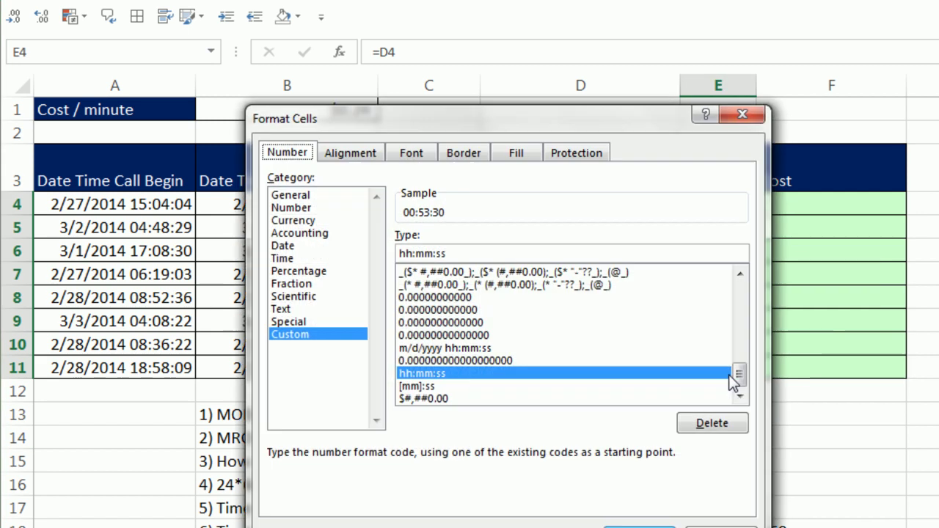
left_click_drag(476, 252, 373, 252)
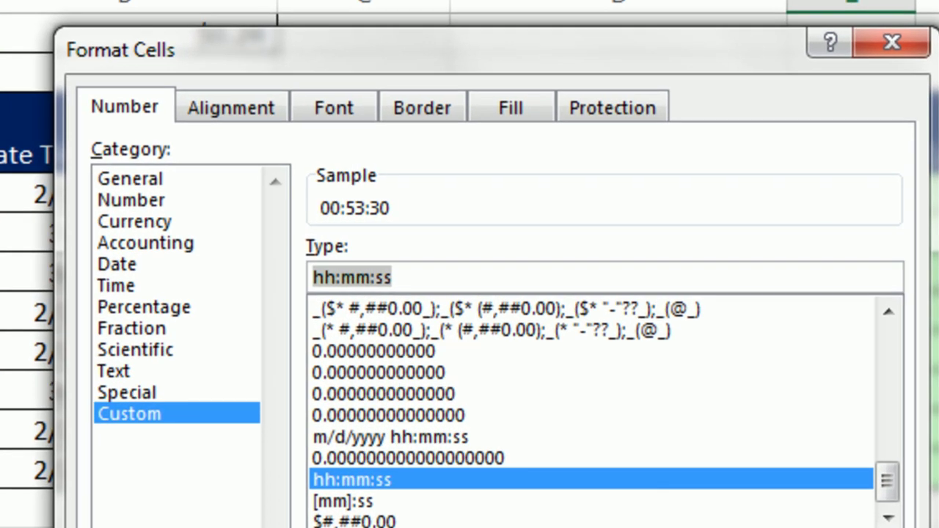
type("[")
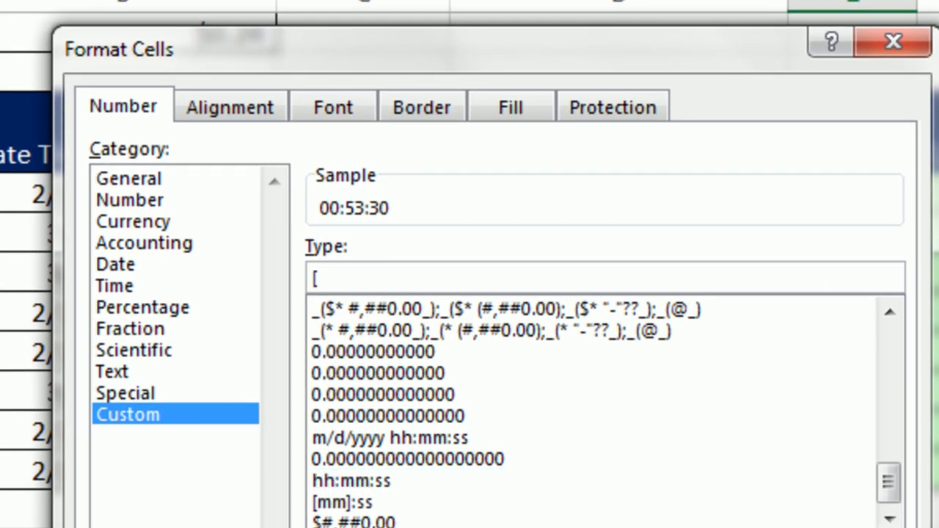
type("mm]")
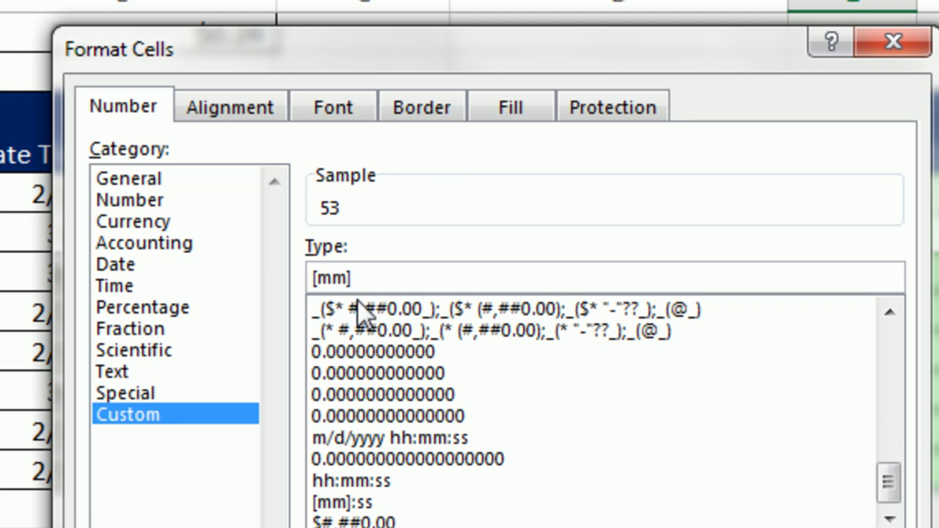
type(":ss")
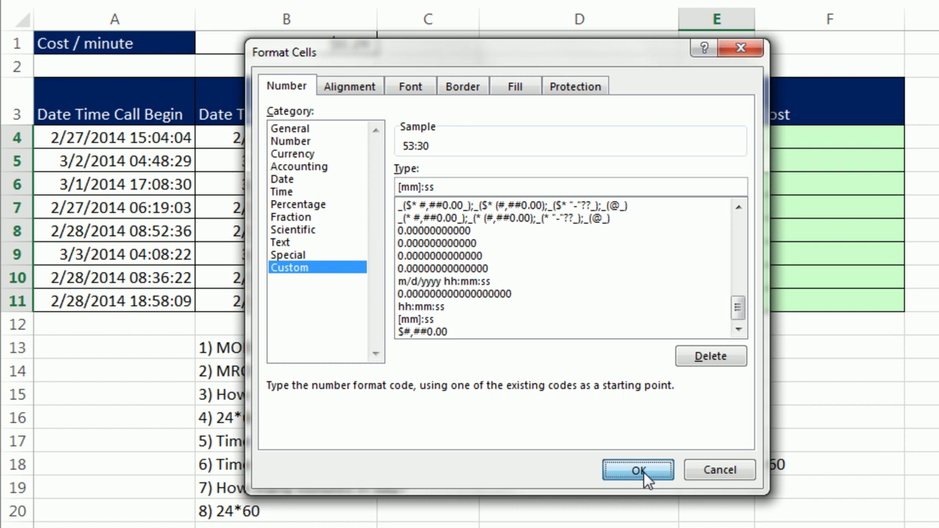
left_click(646, 474)
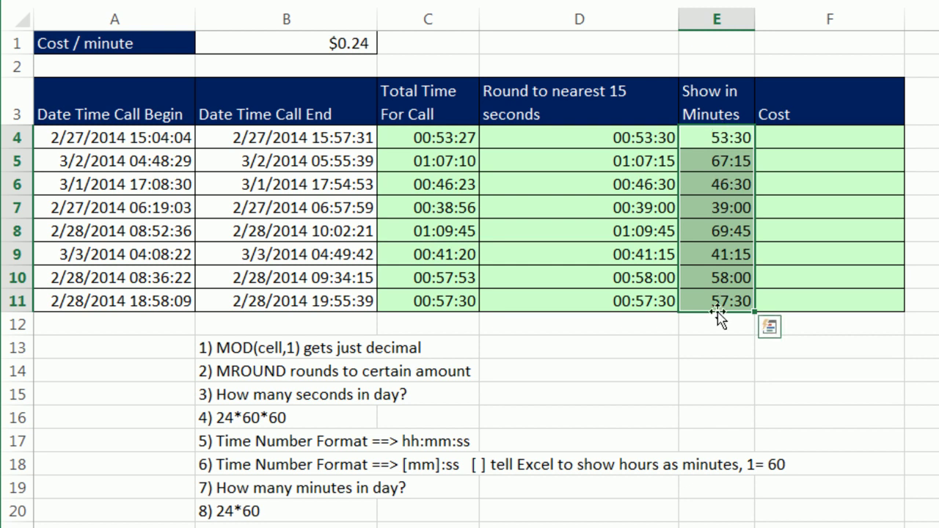
- Enter the cost formula =E4*B1 in F4, multiplying the rounded call time by the cost per minute
left_click(783, 137)
type("=")
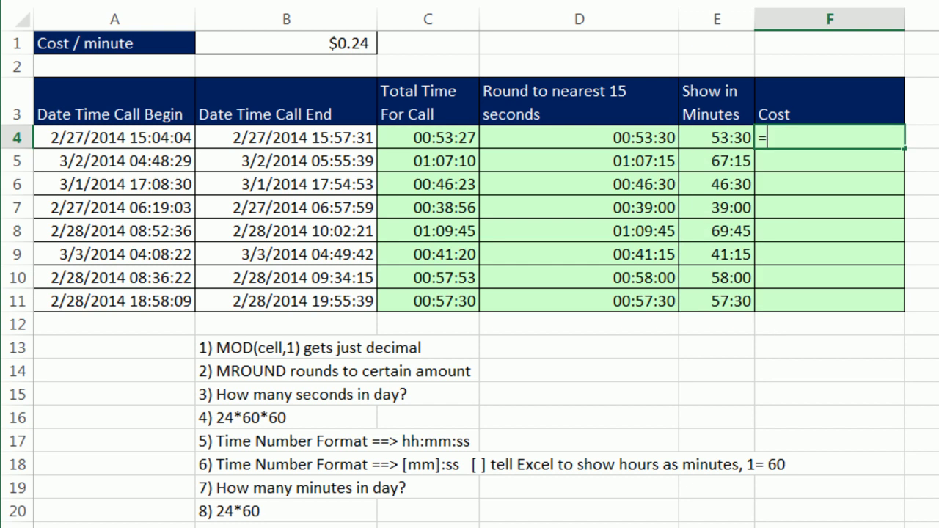
left_click(733, 137)
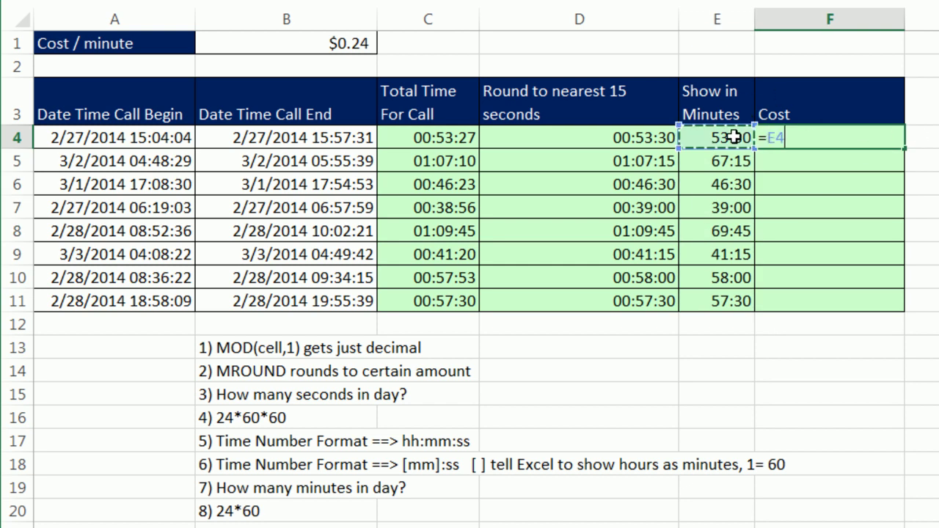
type("*")
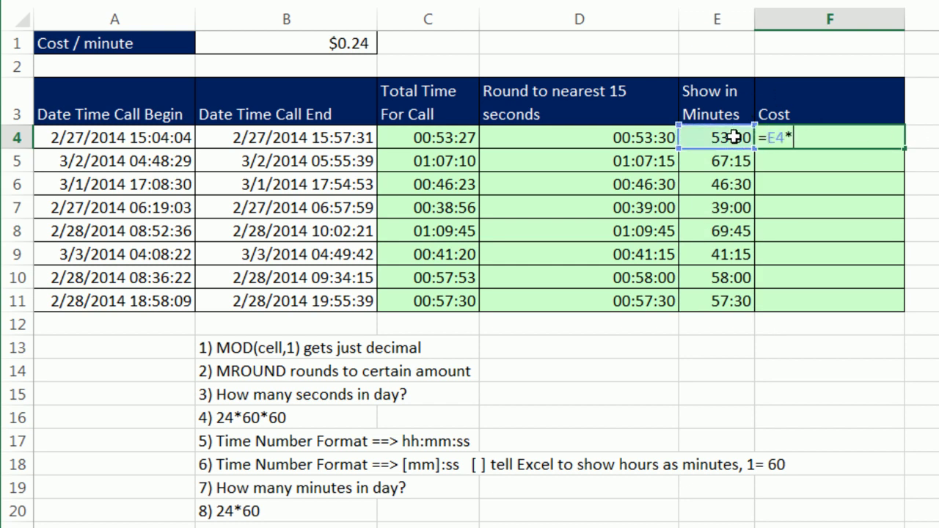
left_click(333, 45)
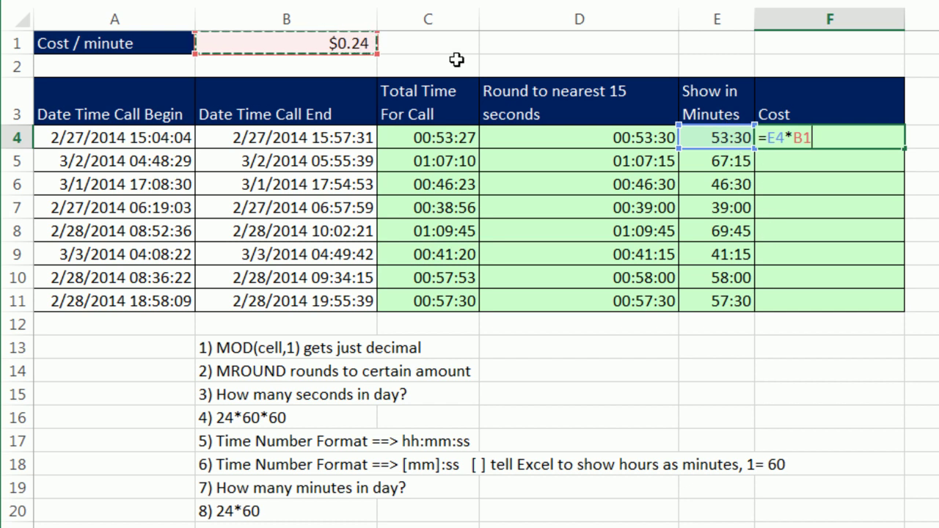
key("ctrl+Return")
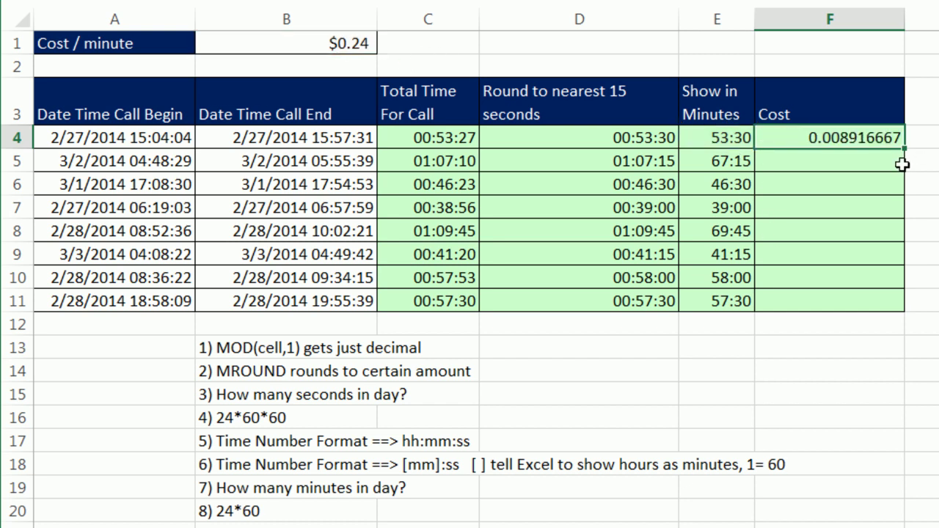
- Extend the F4 cost formula to =E4*B1*1440, evaluating 24*60 in place, and fill it down to F11
double_click(775, 142)
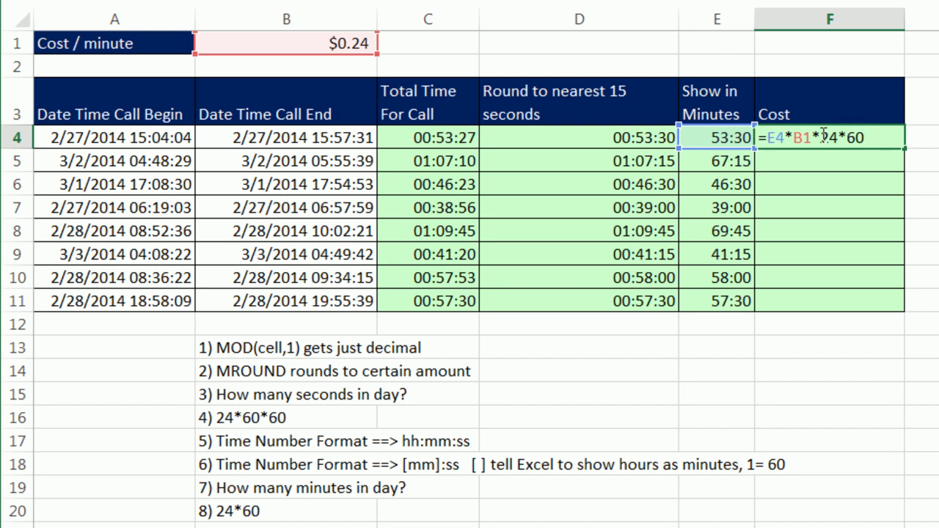
left_click_drag(823, 136, 889, 144)
key("F9")
left_click(873, 138)
key("ctrl+Return")
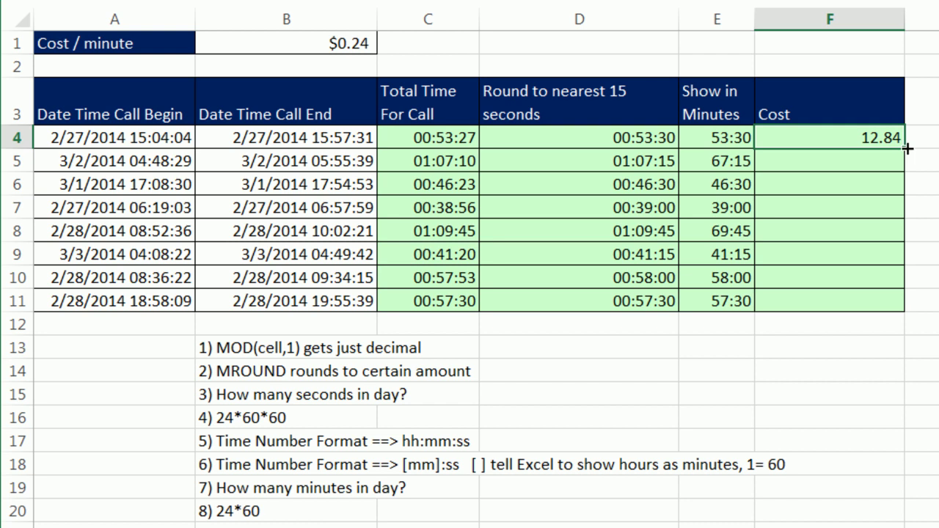
double_click(908, 149)
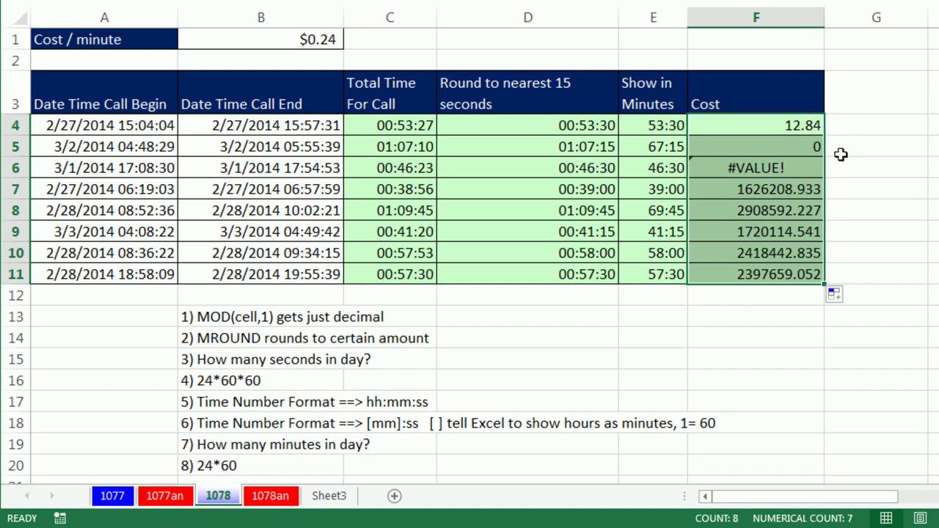
- Make the cost-per-minute reference absolute, giving =E4*$B$1*1440, and re-enter the formula throughout F4:F11
key("F2")
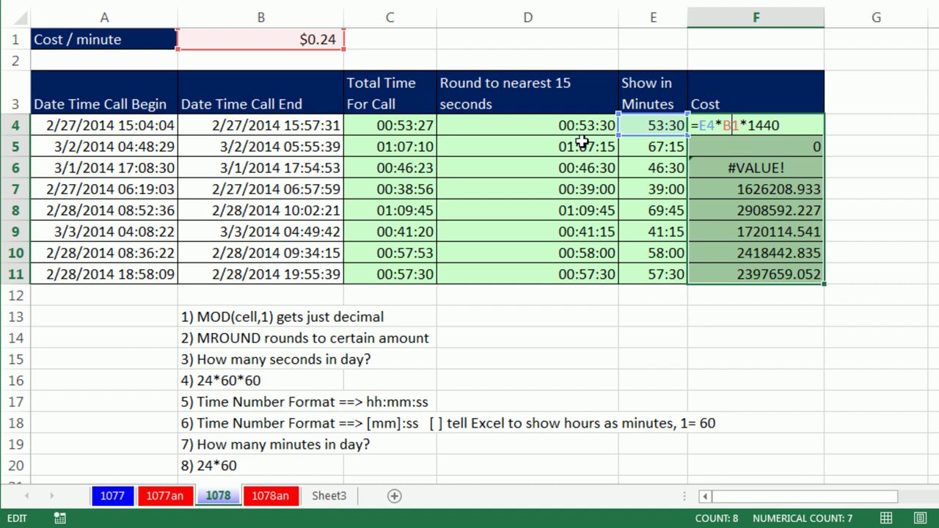
key("F4")
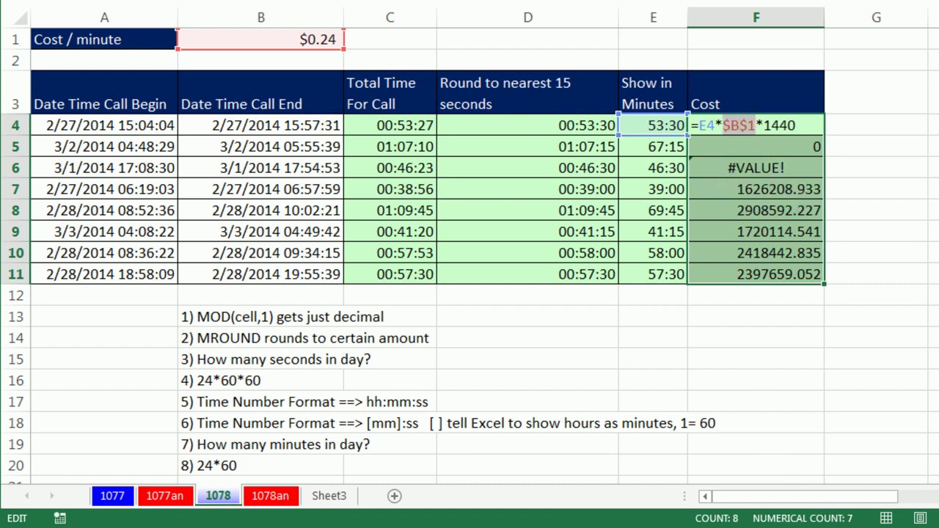
key("ctrl+Return")
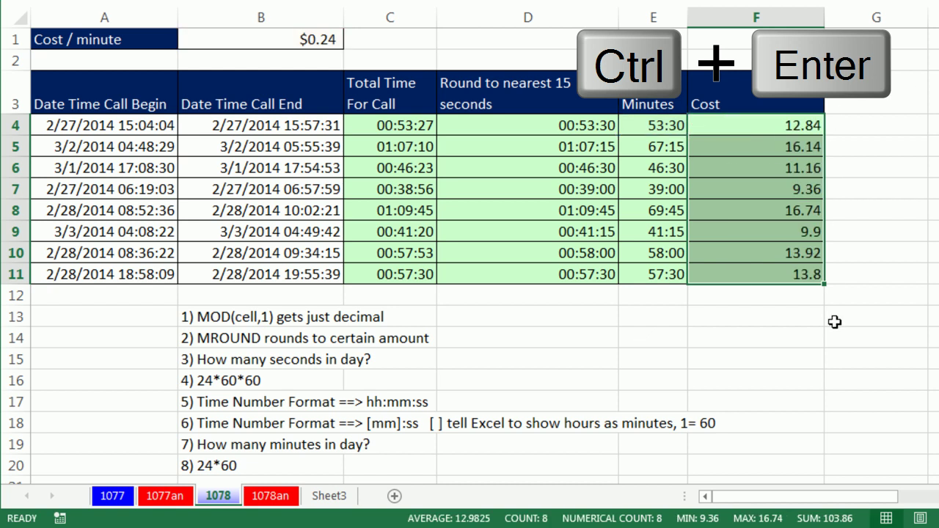
- Format the costs in F4:F11 as Currency with the $ symbol and 2 decimal places
key("ctrl+1")
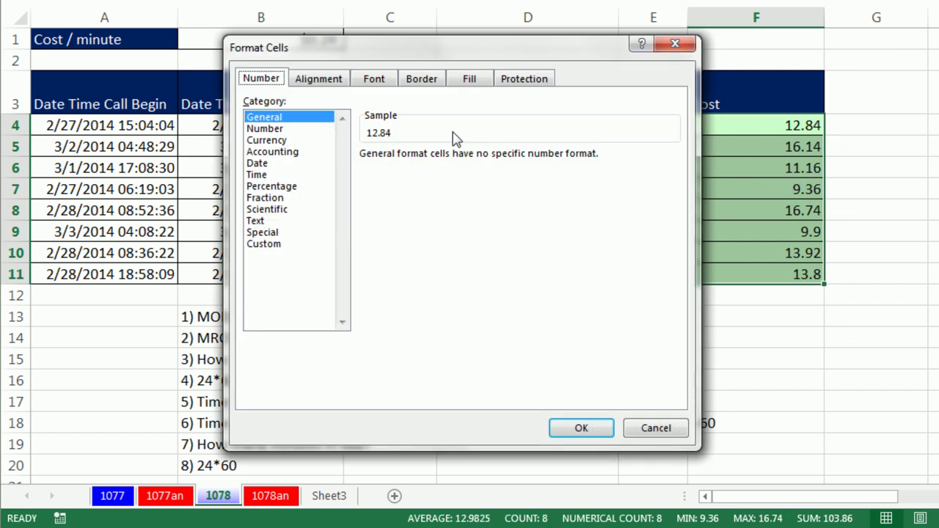
left_click(276, 140)
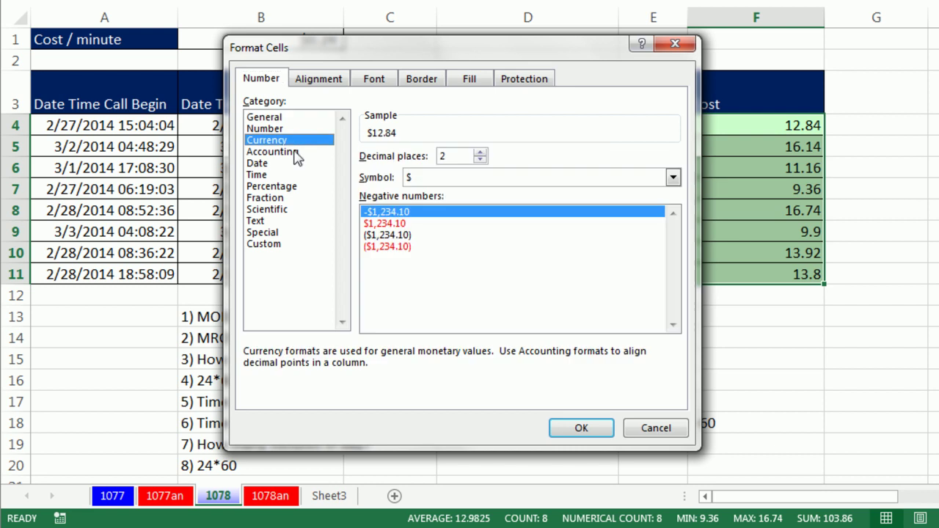
left_click(581, 428)
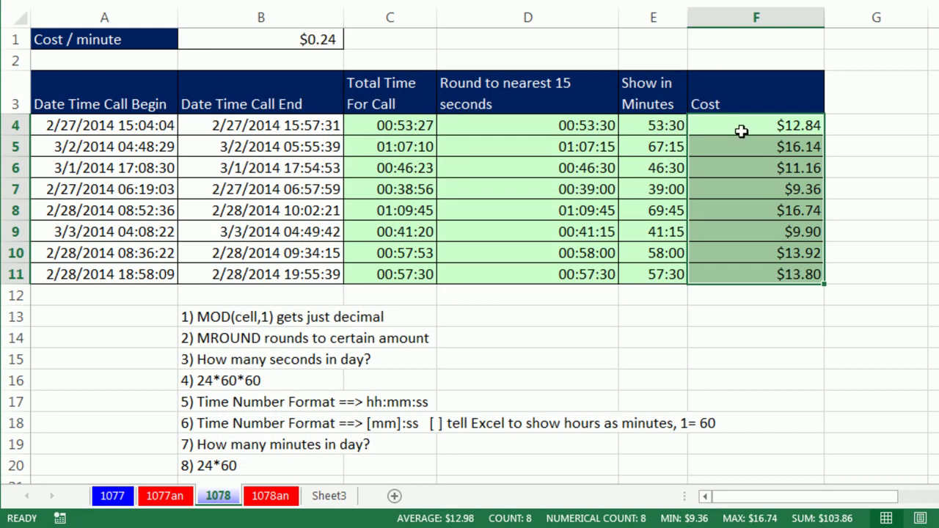
- Open the cost formula in F4 to review its references and multiplier
left_click(741, 131)
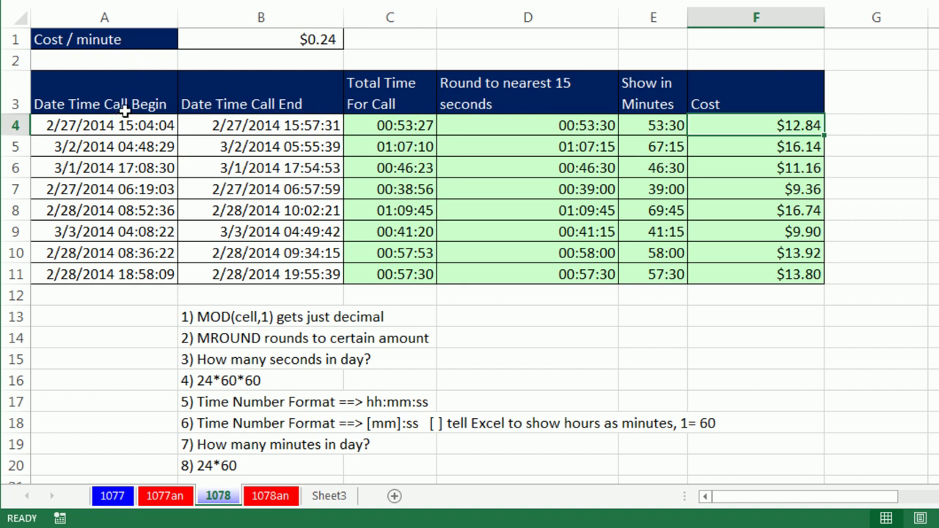
double_click(752, 125)
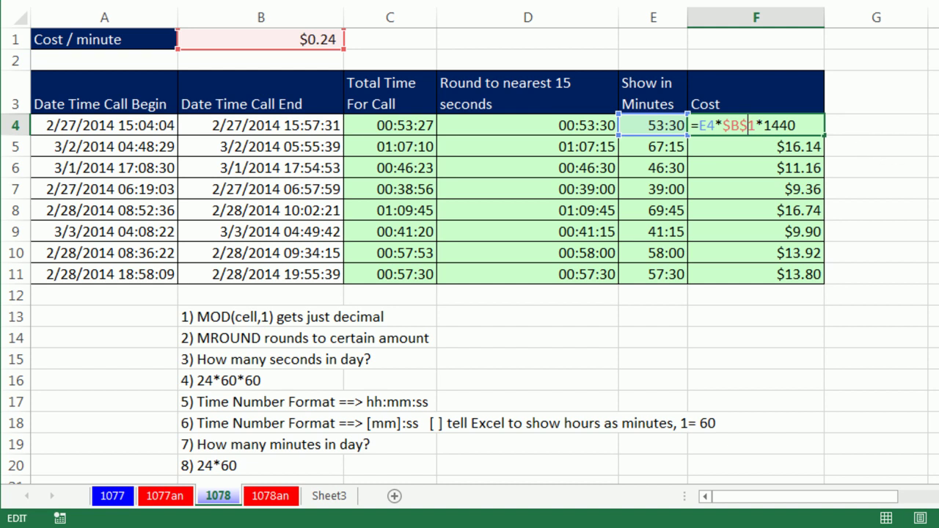